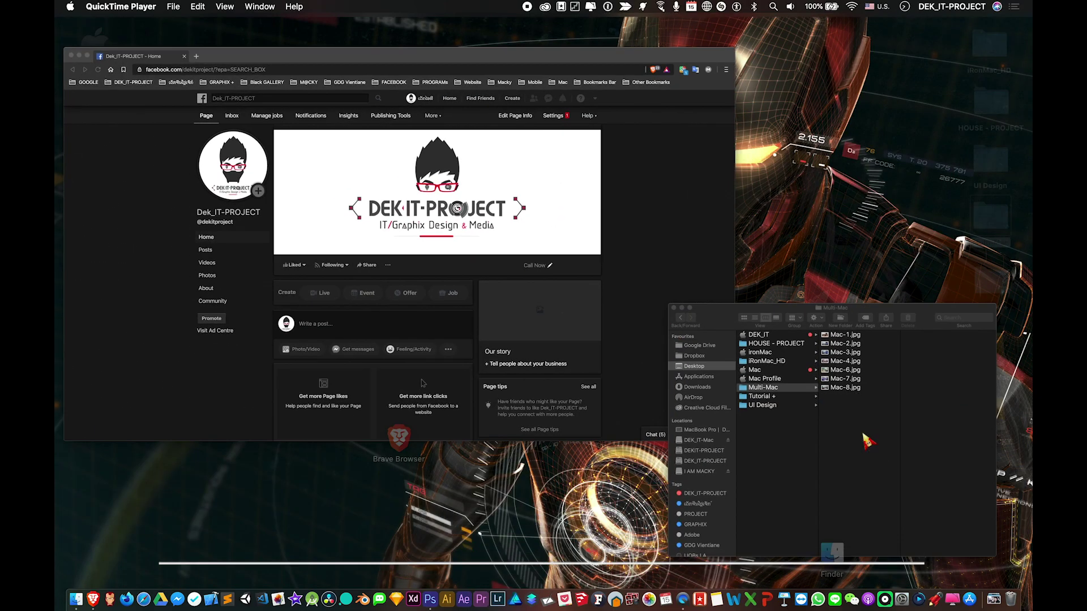
Step: Switch to Finder and preview the finished example photos in the Multi-Mac folder, from Mac-1.jpg through Mac-8.jpg
{"action": "left_click", "coordinate": [861, 431]}
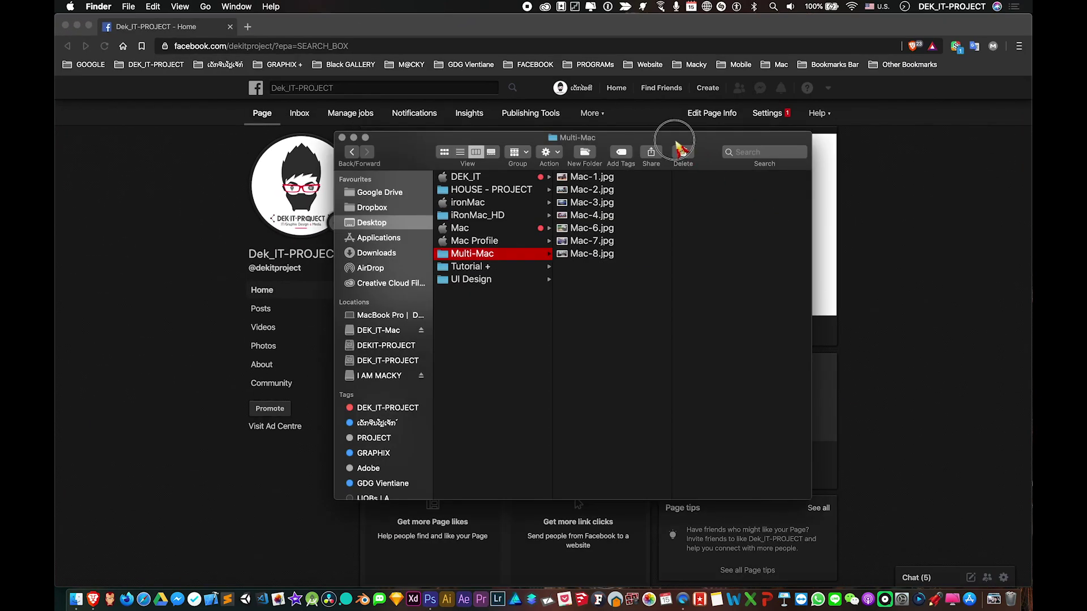
{"action": "left_click", "coordinate": [587, 172]}
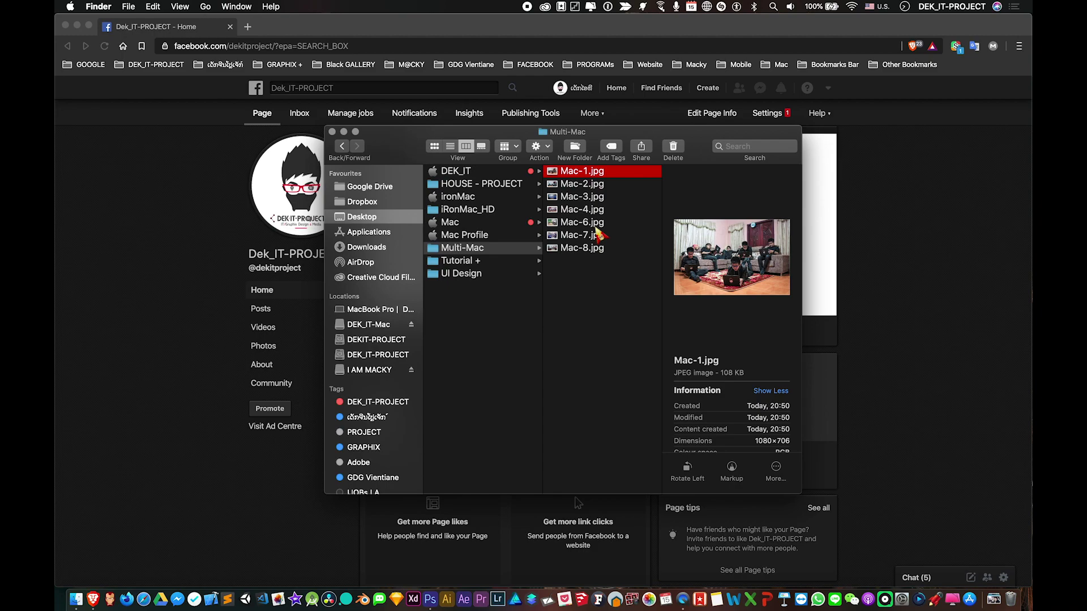
{"action": "key", "text": "space"}
{"action": "left_click_drag", "start_coordinate": [590, 97], "coordinate": [587, 87]}
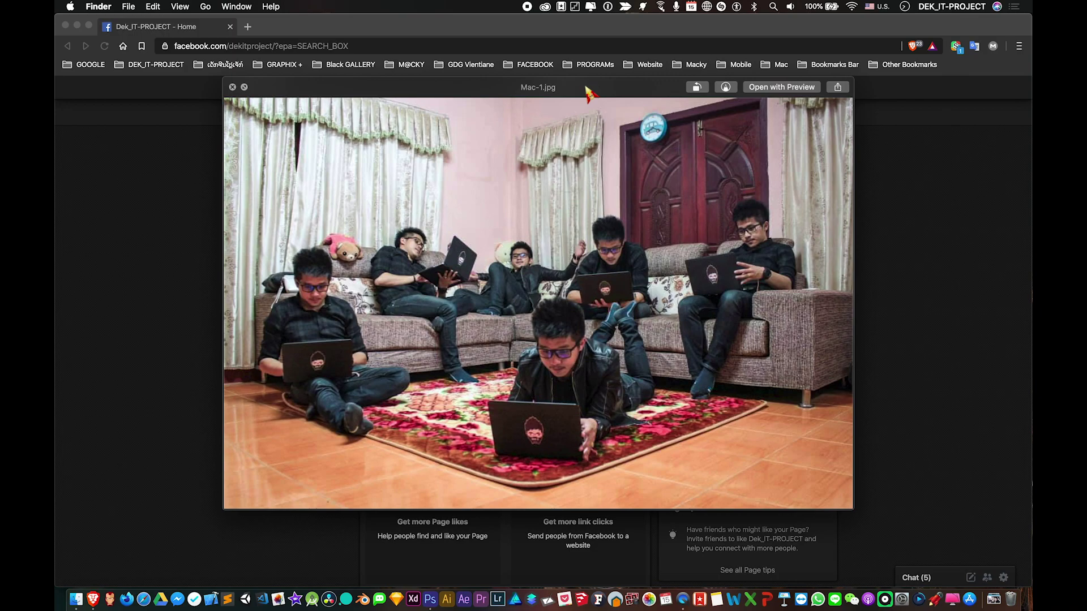
{"action": "key", "text": "Down"}
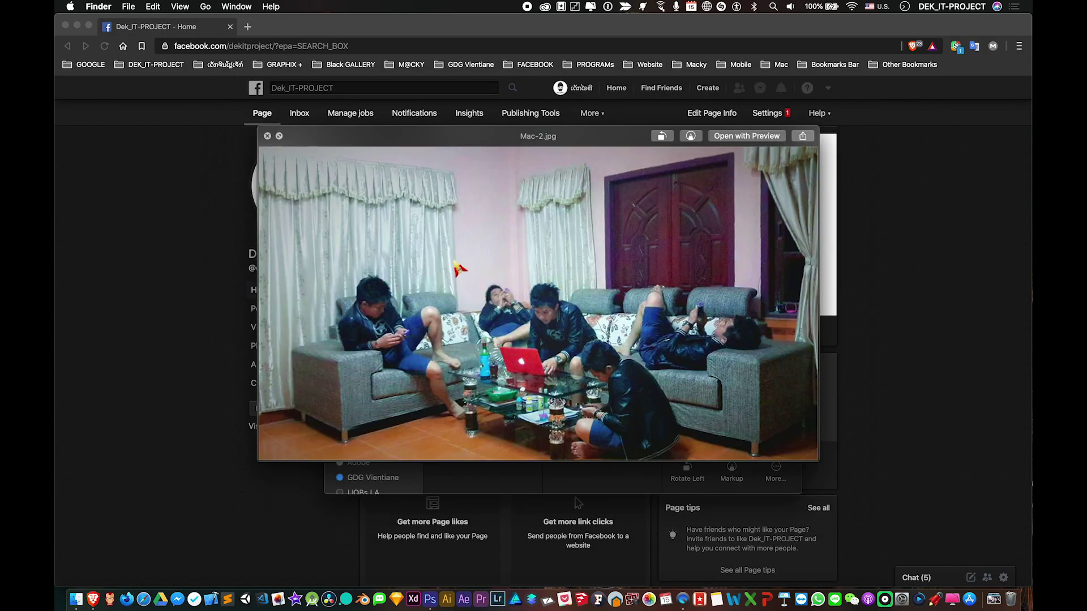
{"action": "key", "text": "Down"}
{"action": "key", "text": "Down"}
{"action": "key", "text": "Down"}
{"action": "key", "text": "Down"}
{"action": "key", "text": "Down"}
{"action": "key", "text": "Down"}
{"action": "key", "text": "space"}
{"action": "key", "text": "space"}
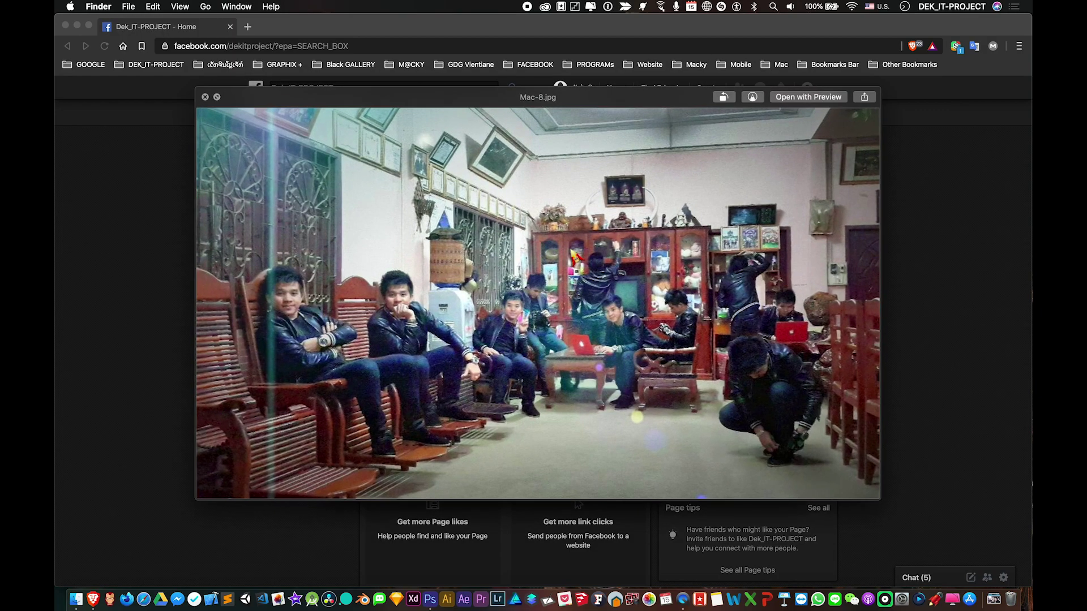
{"action": "key", "text": "space"}
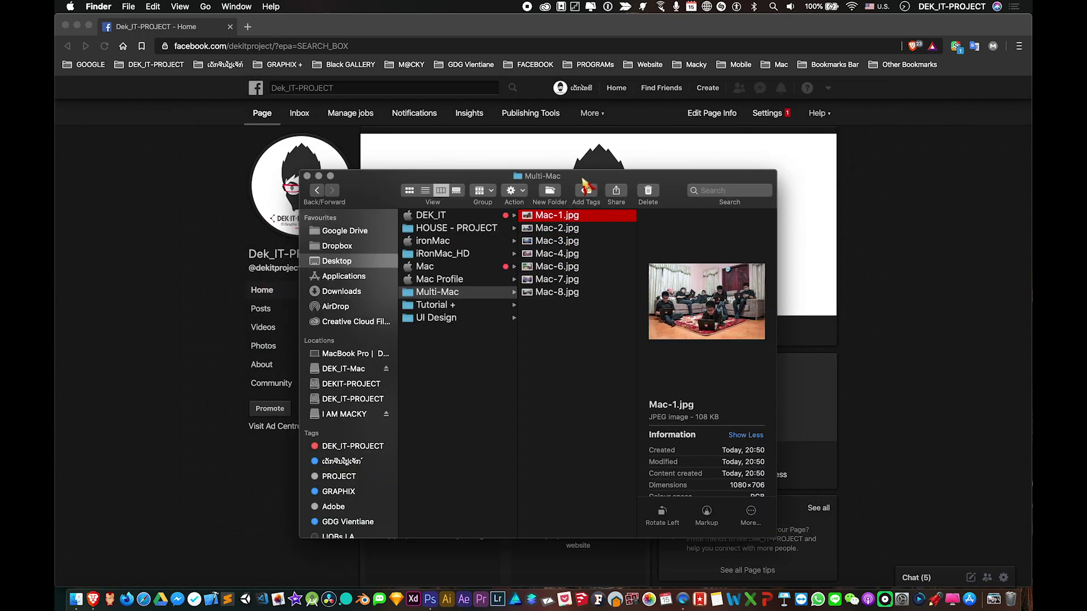
Step: Examine Mac-1.jpg in an enlarged preview to study its multiple-clone composition, and close the preview
{"action": "key", "text": "space"}
{"action": "left_click_drag", "start_coordinate": [568, 93], "coordinate": [564, 112]}
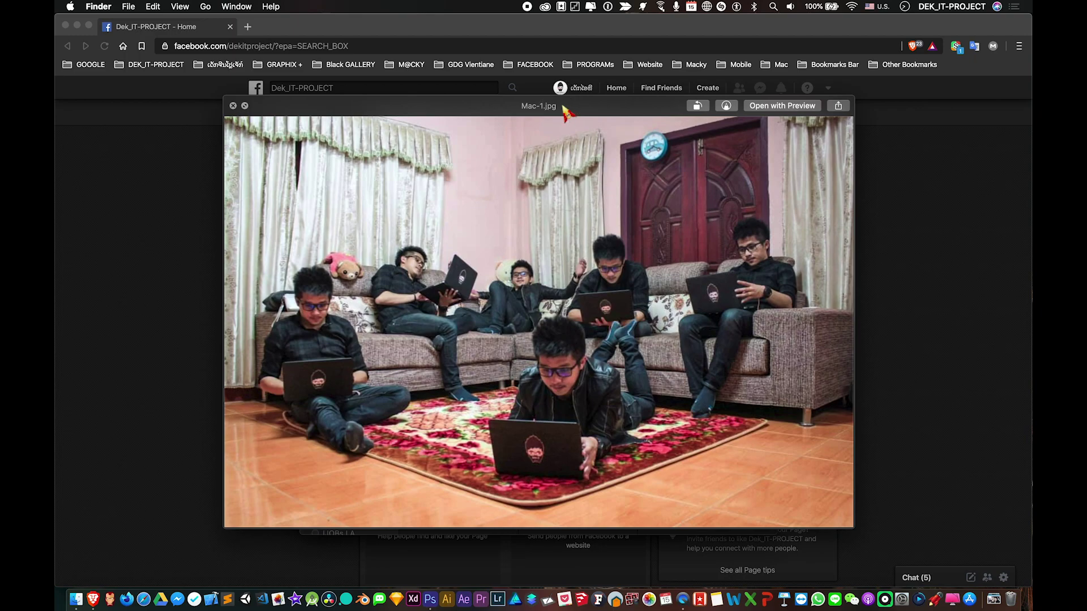
{"action": "left_click_drag", "start_coordinate": [564, 110], "coordinate": [574, 121]}
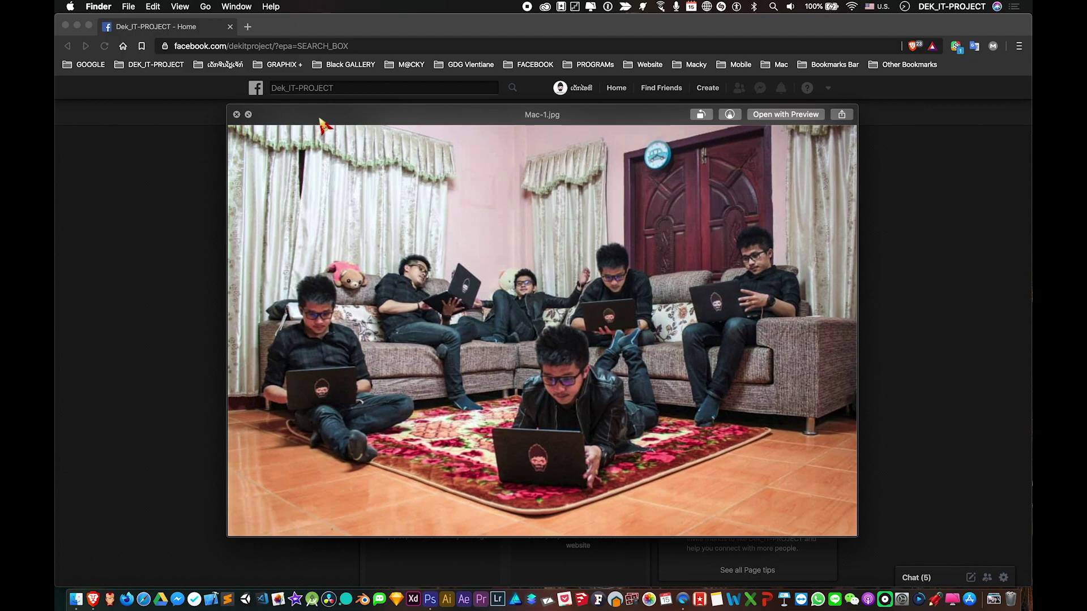
{"action": "left_click_drag", "start_coordinate": [335, 111], "coordinate": [335, 131]}
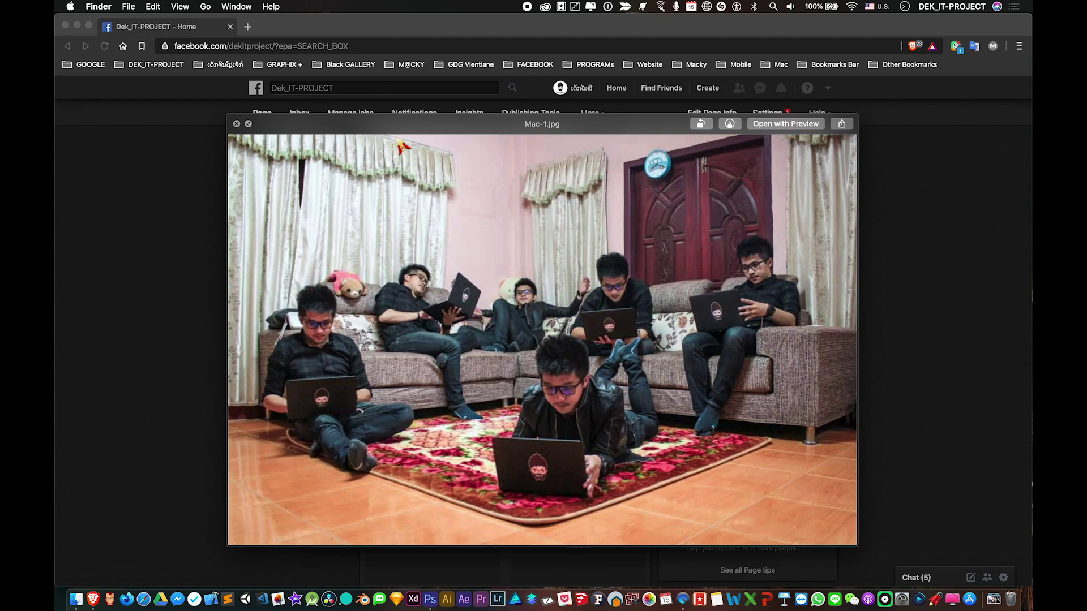
{"action": "left_click_drag", "start_coordinate": [390, 127], "coordinate": [391, 121]}
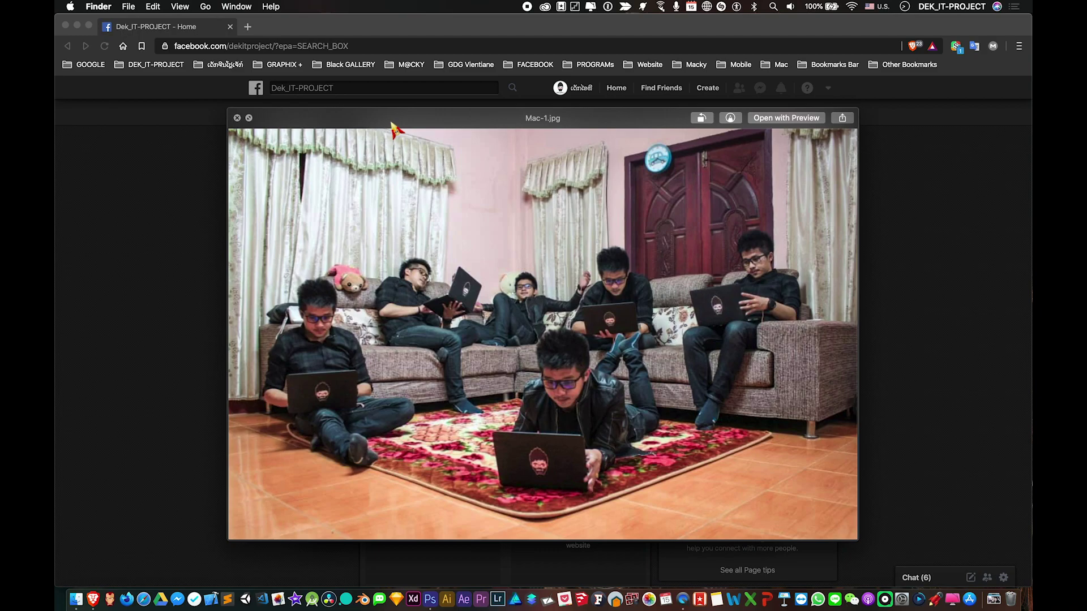
{"action": "key", "text": "space"}
{"action": "key", "text": "ctrl+Up"}
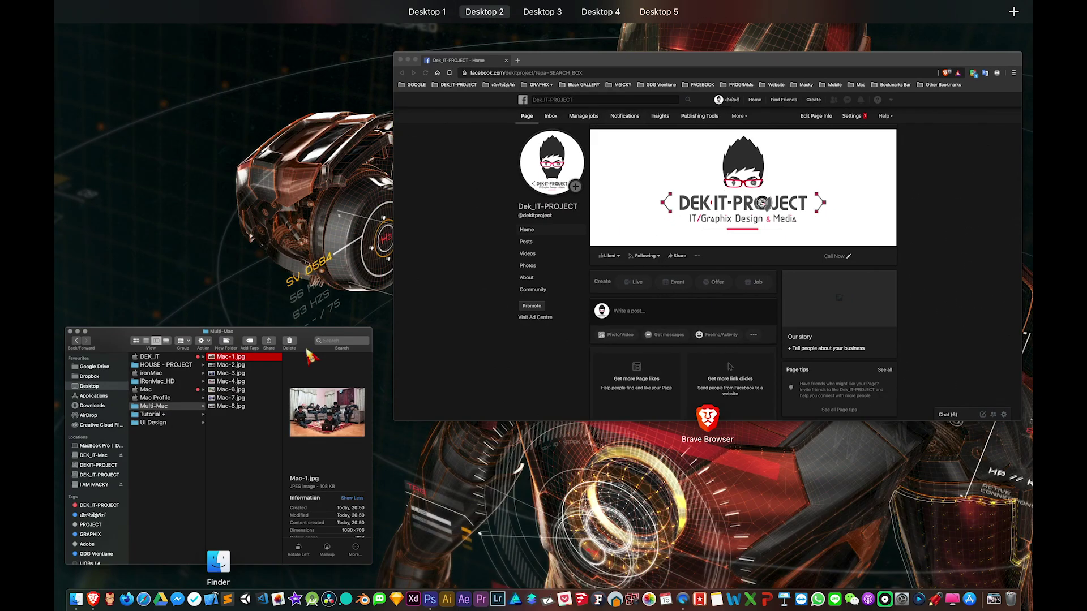
{"action": "key", "text": "Escape"}
Step: Preview the source photos Photo-1.JPG through Photo-3.JPG in the Tutorial + folder
{"action": "left_click", "coordinate": [461, 304]}
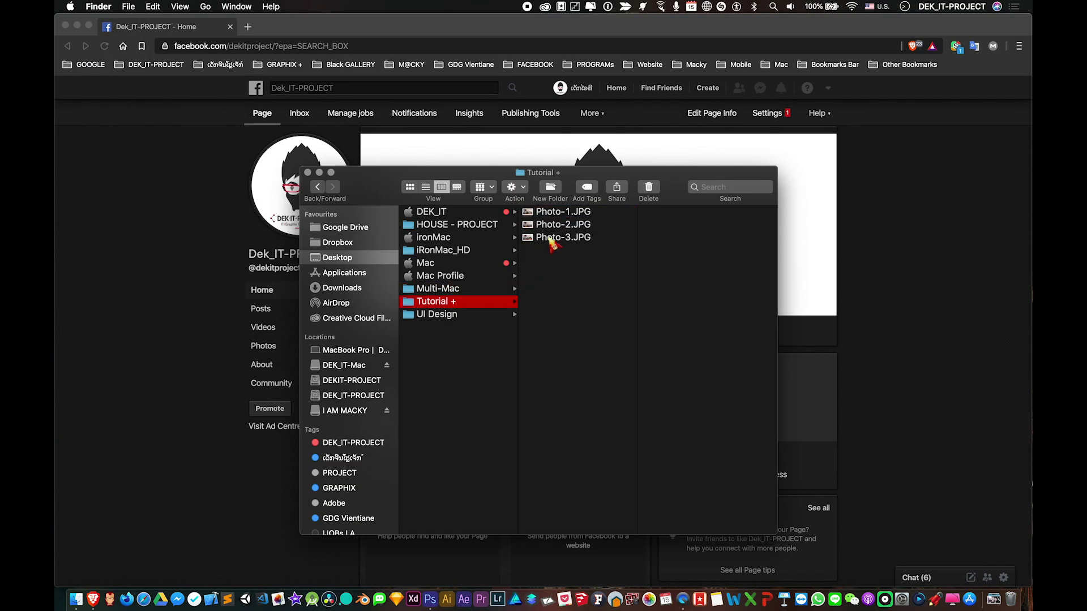
{"action": "left_click", "coordinate": [563, 214]}
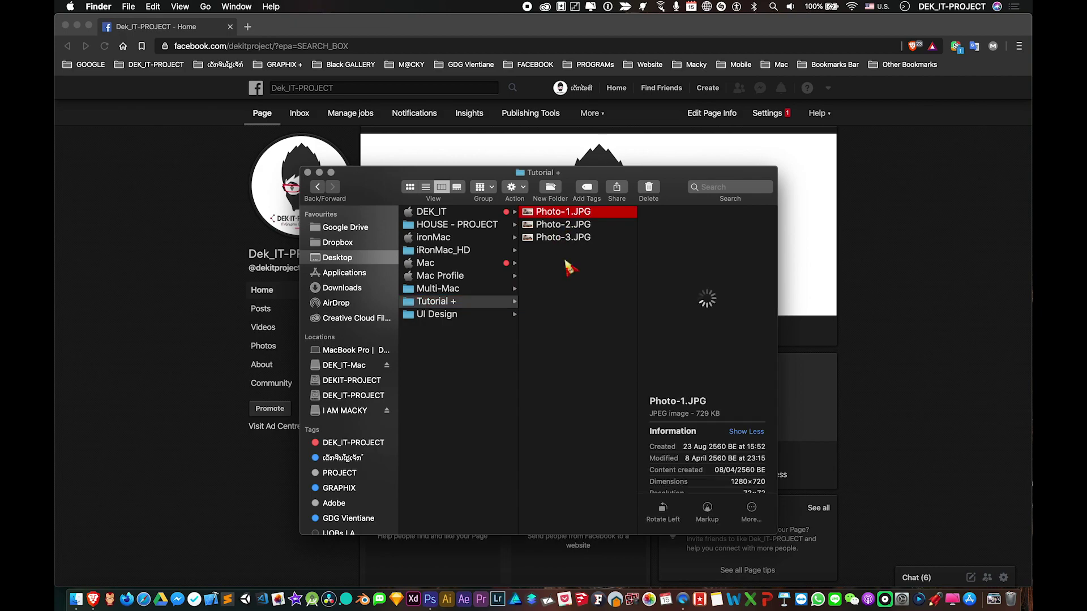
{"action": "key", "text": "space"}
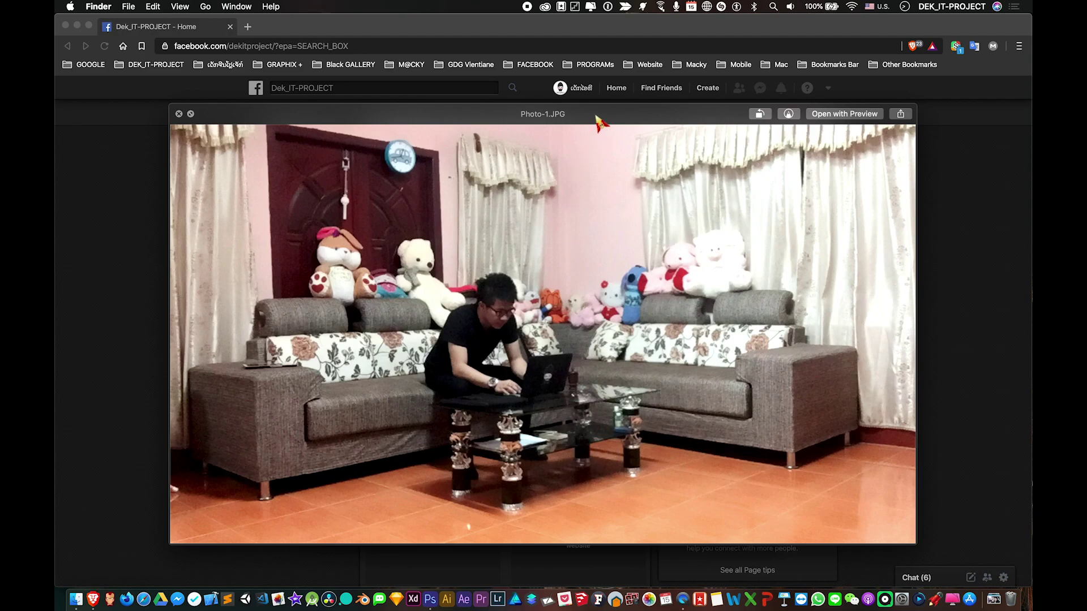
{"action": "key", "text": "Down"}
{"action": "key", "text": "Down"}
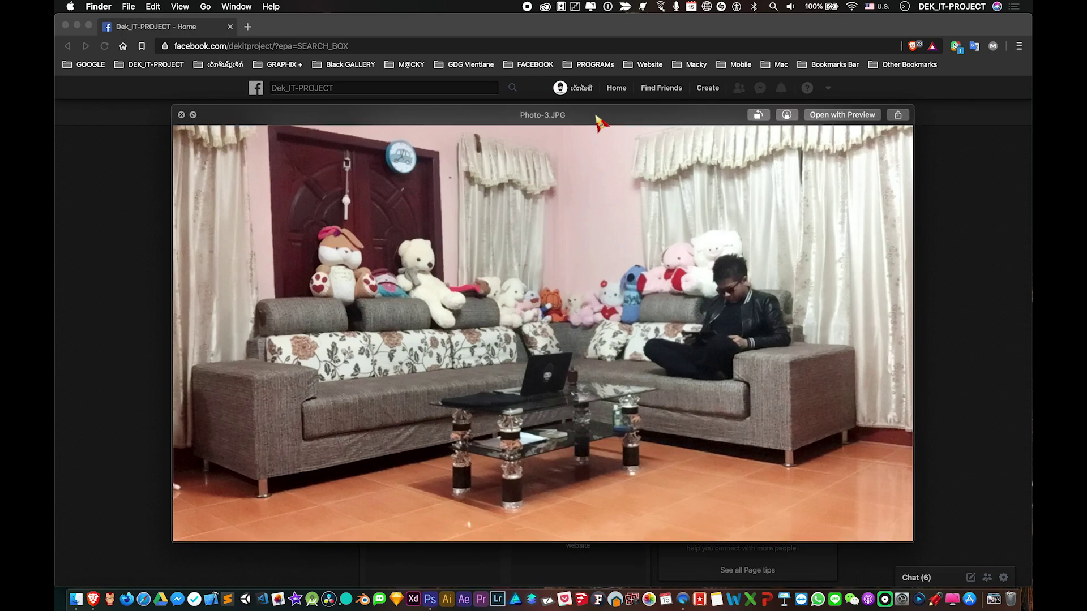
{"action": "key", "text": "space"}
{"action": "left_click_drag", "start_coordinate": [571, 174], "coordinate": [563, 161]}
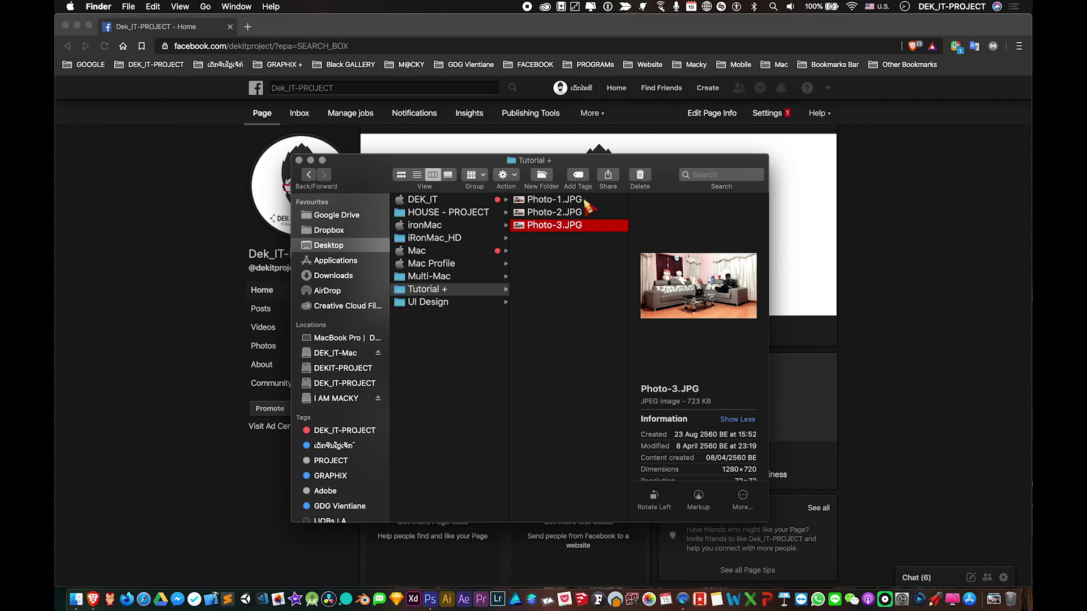
Step: Open Photo-1.JPG from the Tutorial + folder in Adobe Photoshop CC 2020 and unlock its Background layer
{"action": "left_click", "coordinate": [579, 203]}
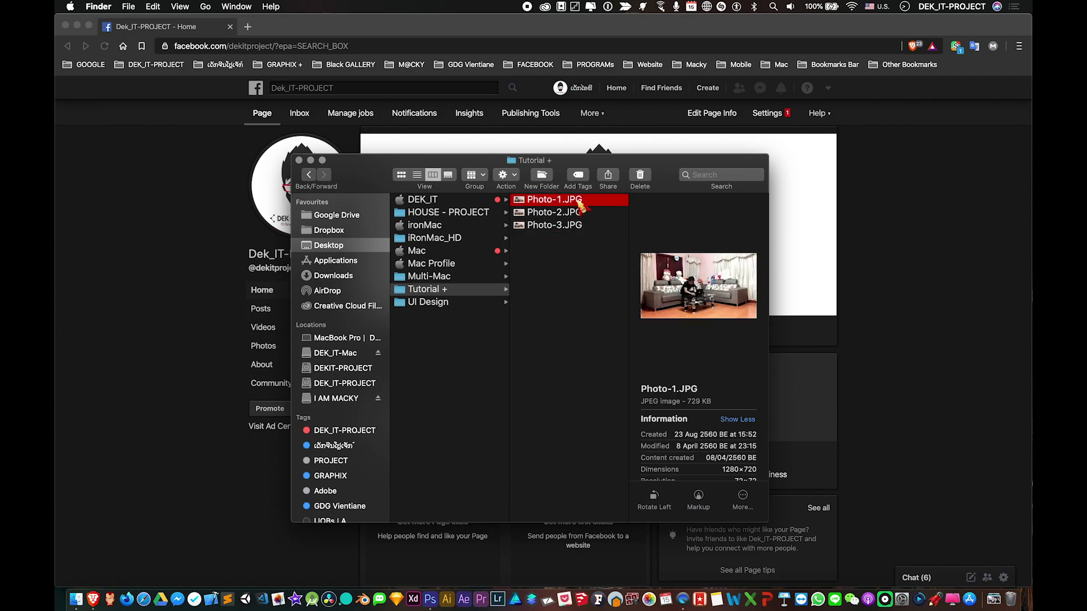
{"action": "right_click", "coordinate": [580, 205]}
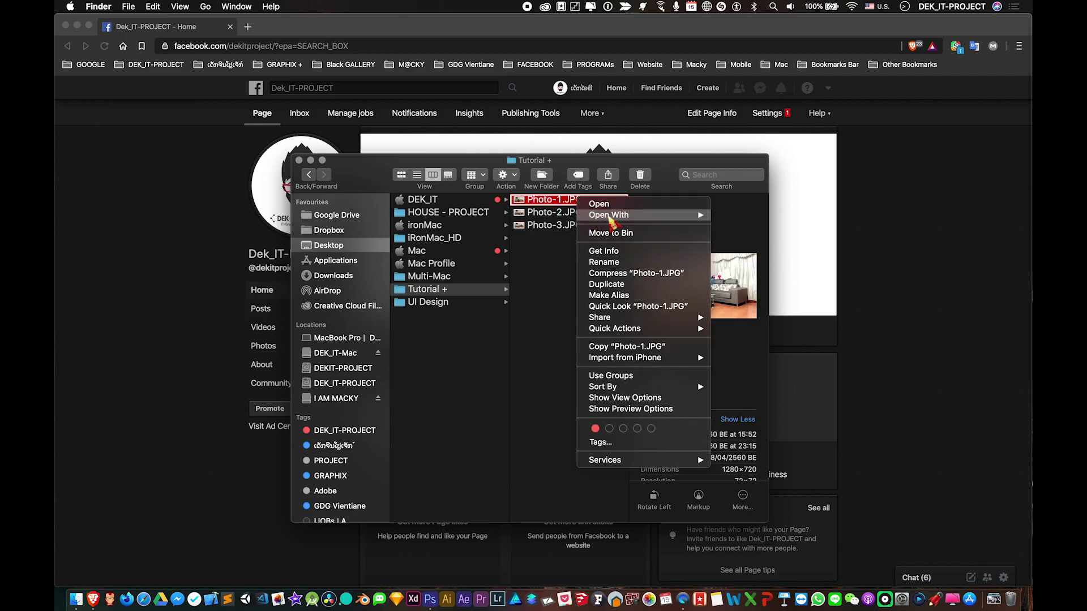
{"action": "mouse_move", "coordinate": [615, 221]}
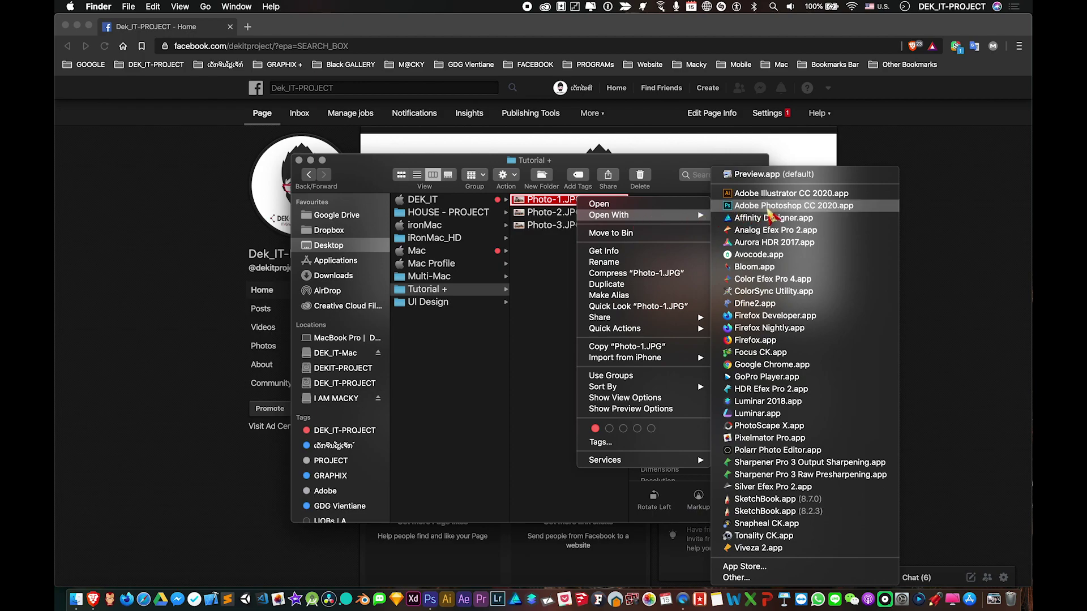
{"action": "left_click", "coordinate": [770, 206]}
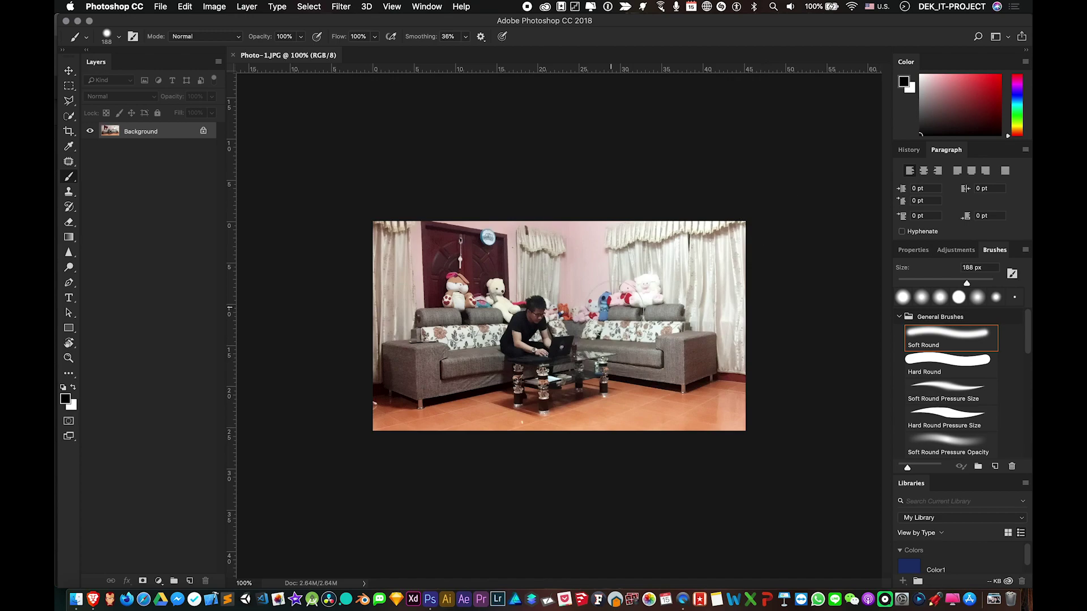
{"action": "key", "text": "super+equal"}
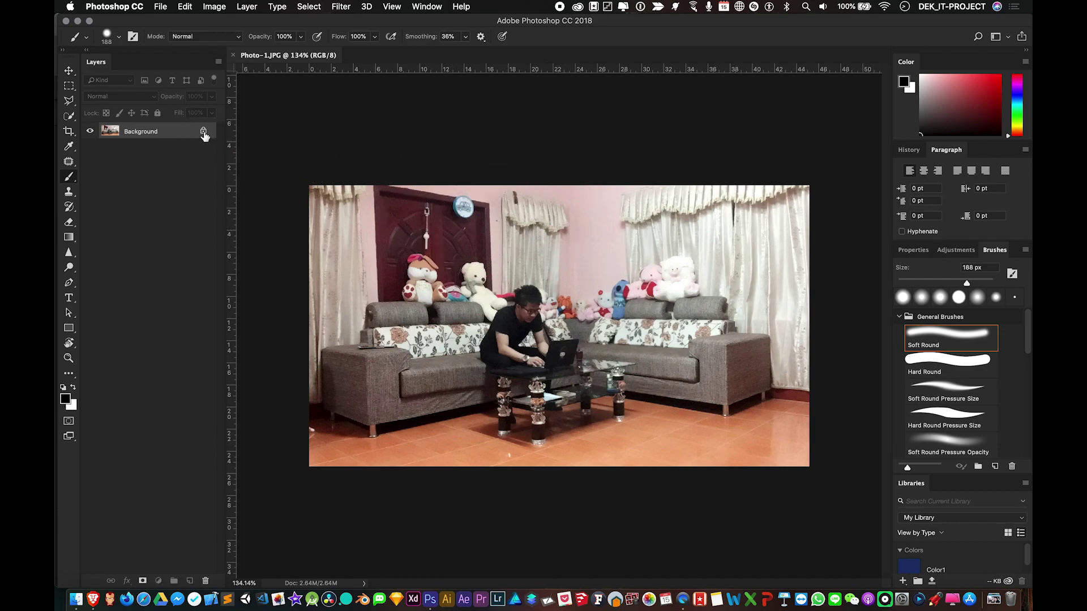
{"action": "left_click", "coordinate": [203, 131]}
Step: Place Photo-2.JPG and Photo-3.JPG from the Finder folder into the Photo-1 document as separate layers at their original size and position
{"action": "key", "text": "ctrl+Up"}
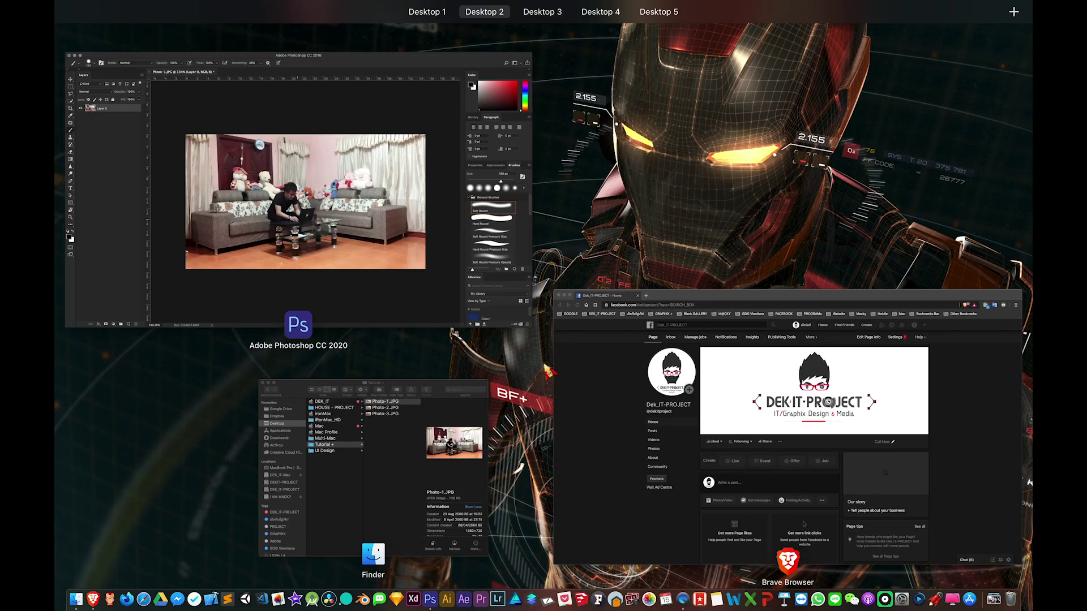
{"action": "left_click", "coordinate": [469, 488]}
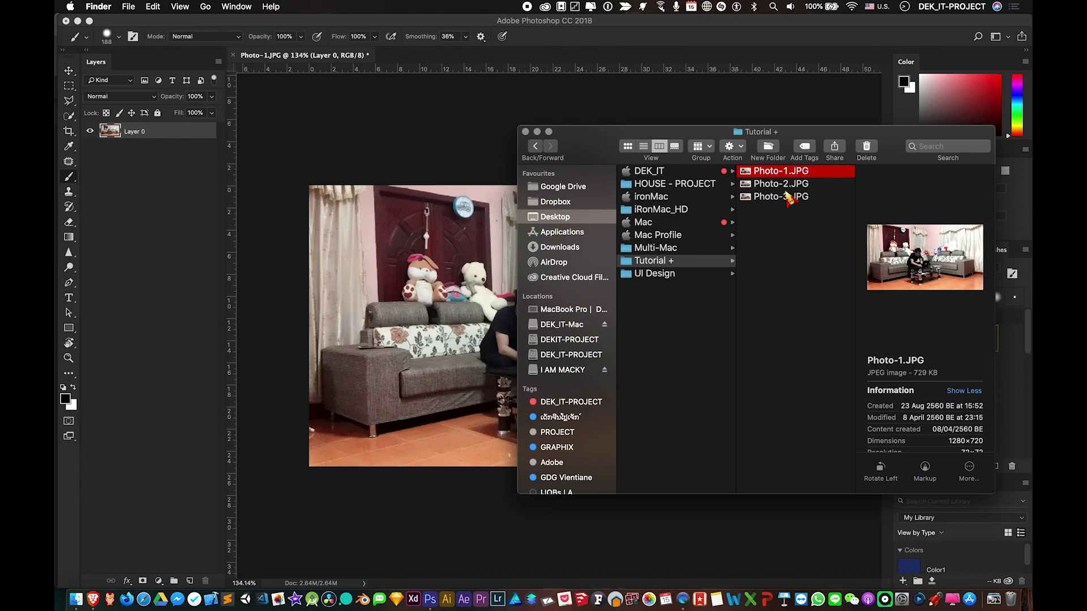
{"action": "left_click", "coordinate": [787, 196]}
{"action": "left_click", "coordinate": [781, 183], "text": "shift"}
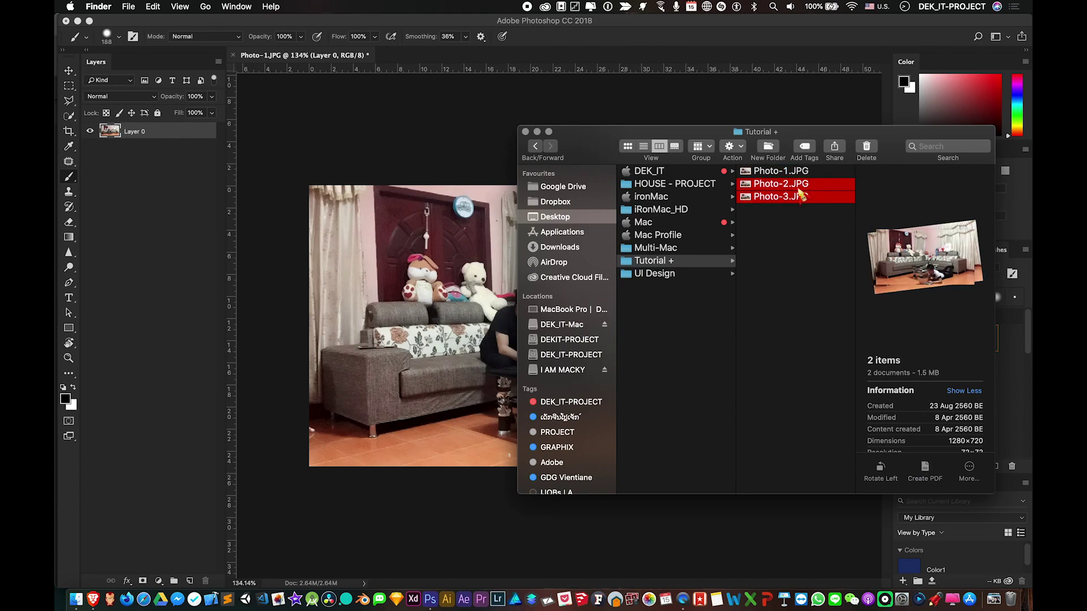
{"action": "left_click_drag", "start_coordinate": [781, 194], "coordinate": [476, 348]}
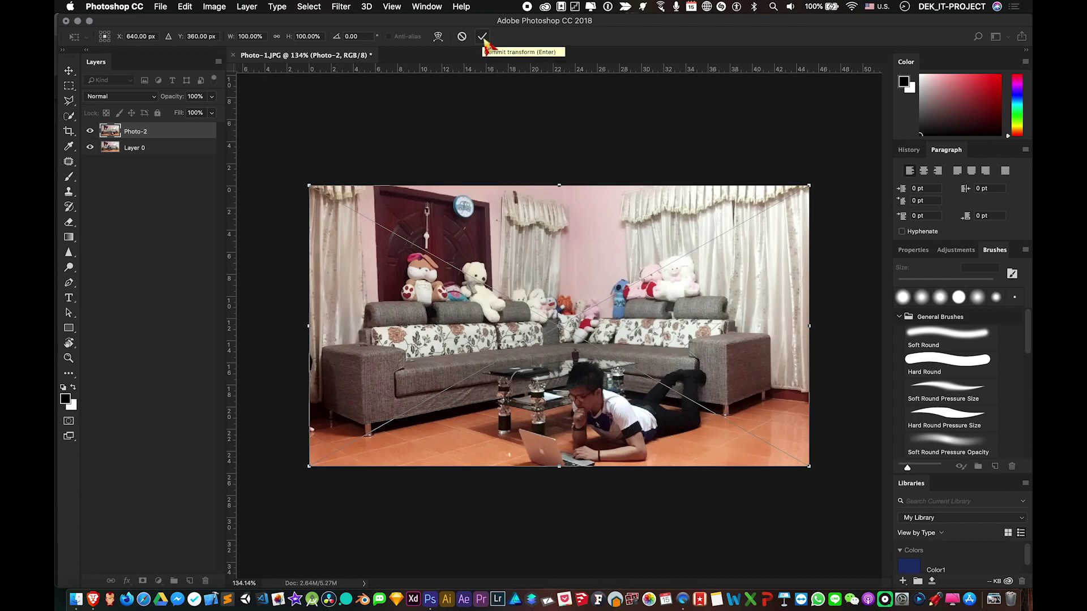
{"action": "left_click", "coordinate": [482, 37]}
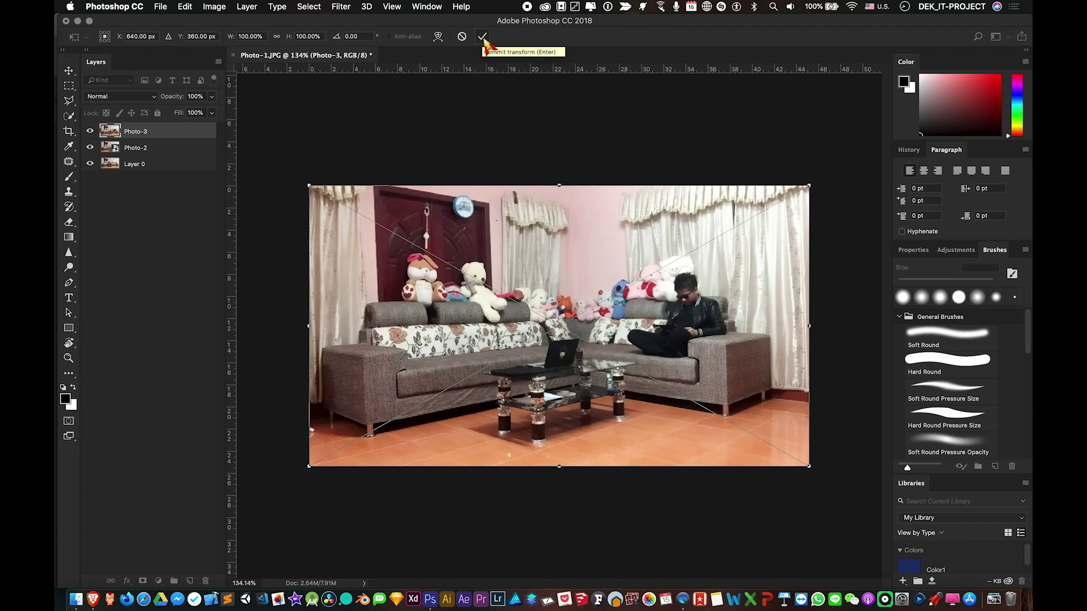
{"action": "left_click", "coordinate": [483, 37]}
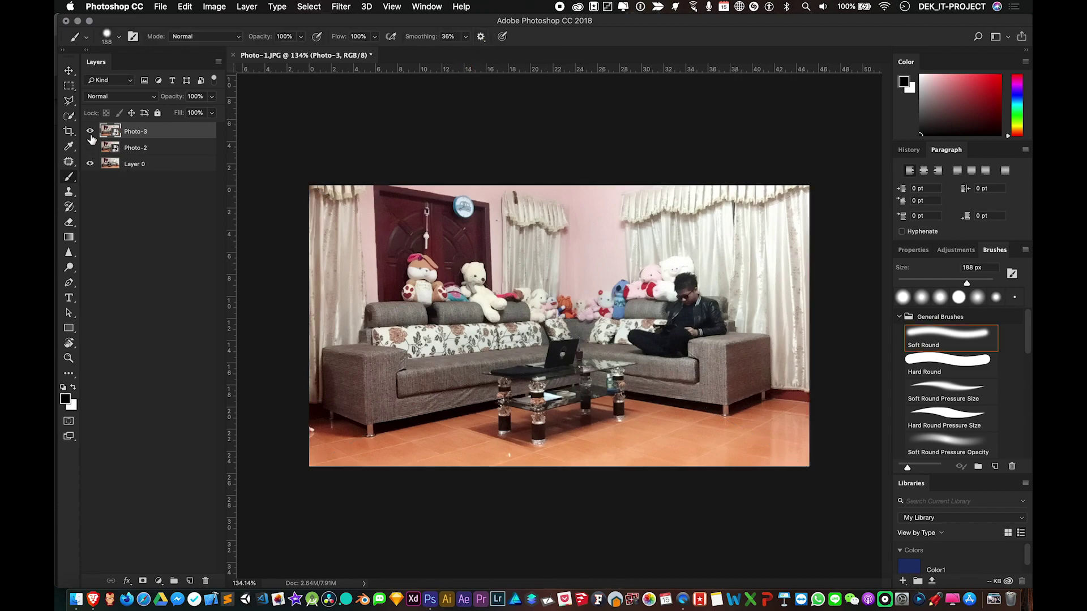
Step: Compare the three photos by toggling layer visibility, and leave the Photo-3 and Photo-2 layers hidden
{"action": "mouse_move", "coordinate": [90, 131]}
{"action": "left_mouse_down"}
{"action": "mouse_move", "coordinate": [90, 169]}
{"action": "mouse_move", "coordinate": [93, 139]}
{"action": "left_mouse_up"}
{"action": "left_click", "coordinate": [90, 132]}
{"action": "left_click", "coordinate": [132, 147]}
{"action": "left_click", "coordinate": [134, 134]}
{"action": "left_click", "coordinate": [90, 164], "text": "alt"}
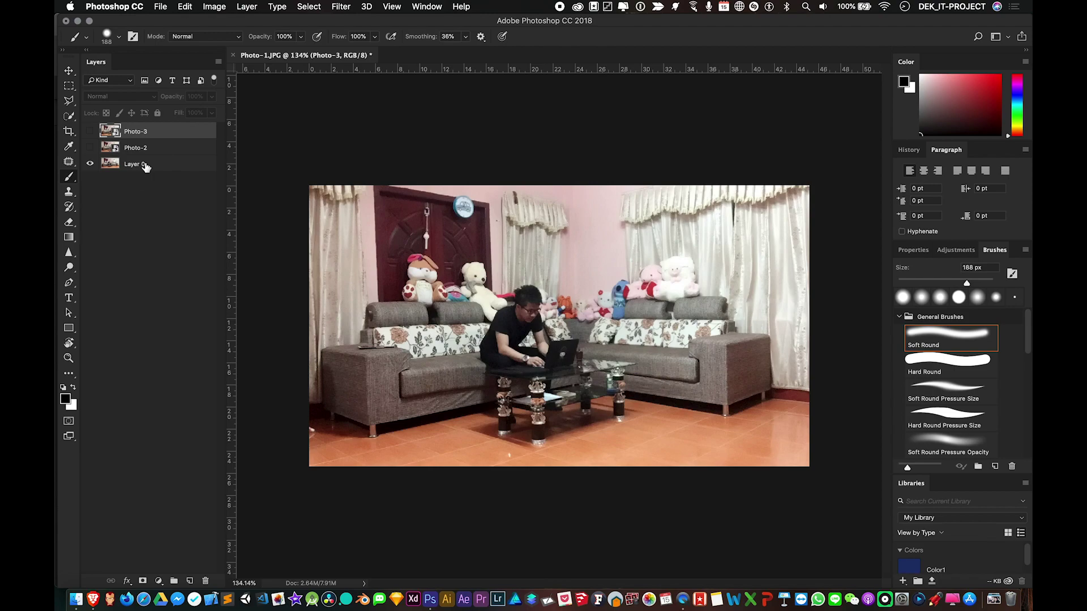
{"action": "left_click", "coordinate": [145, 165]}
{"action": "left_click", "coordinate": [90, 147]}
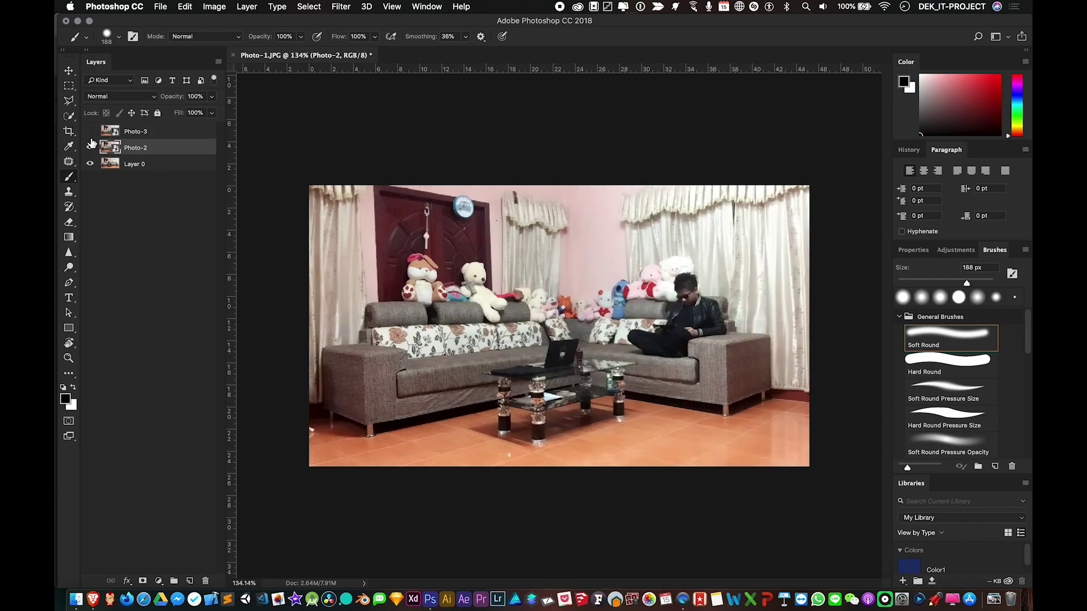
{"action": "left_click", "coordinate": [90, 132]}
{"action": "left_click", "coordinate": [90, 131]}
{"action": "left_click", "coordinate": [91, 148]}
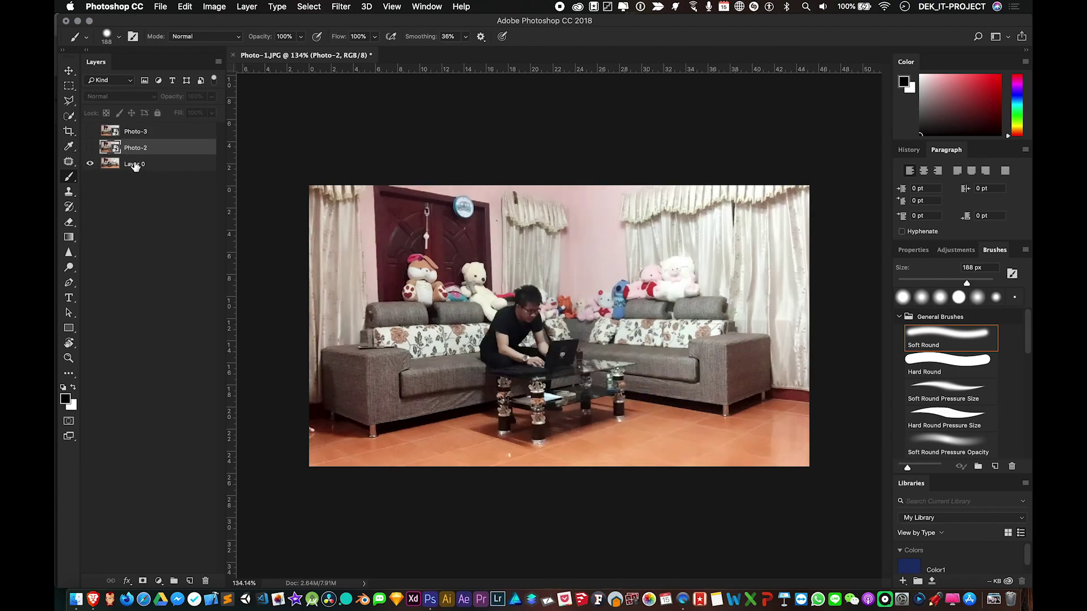
Step: Rename Layer 0 as Background
{"action": "double_click", "coordinate": [135, 163]}
{"action": "type", "text": "Back"}
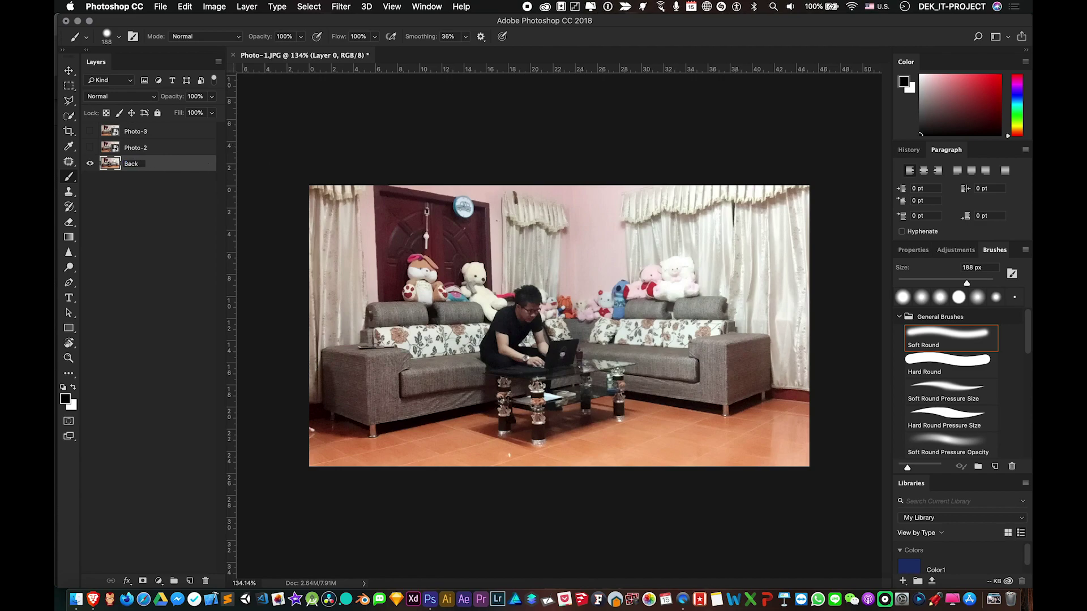
{"action": "type", "text": "ground"}
{"action": "key", "text": "Return"}
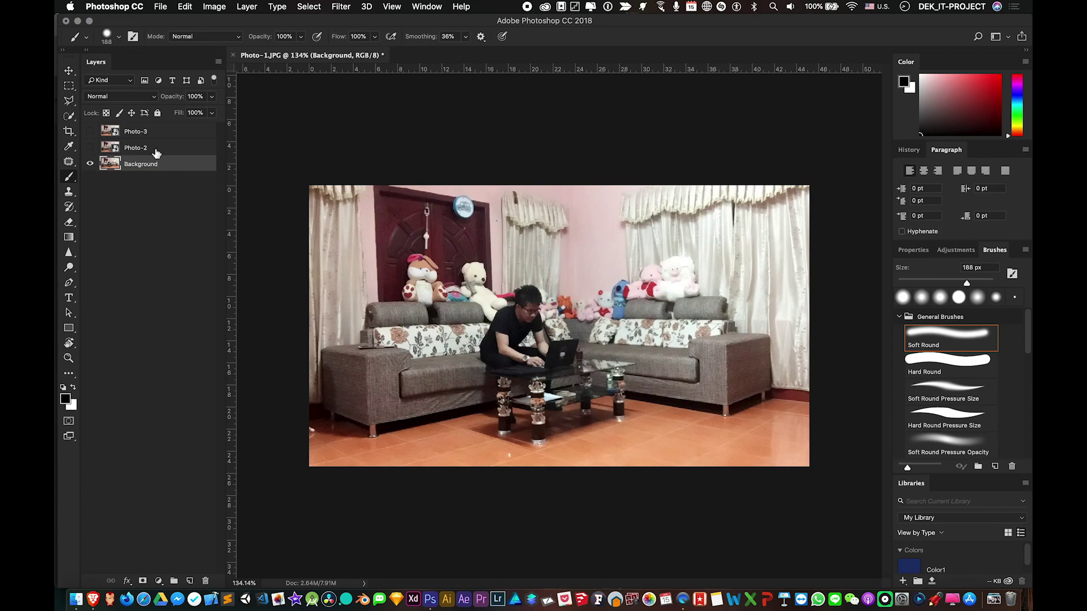
Step: Lock all attributes of the Background layer
{"action": "left_click", "coordinate": [156, 148]}
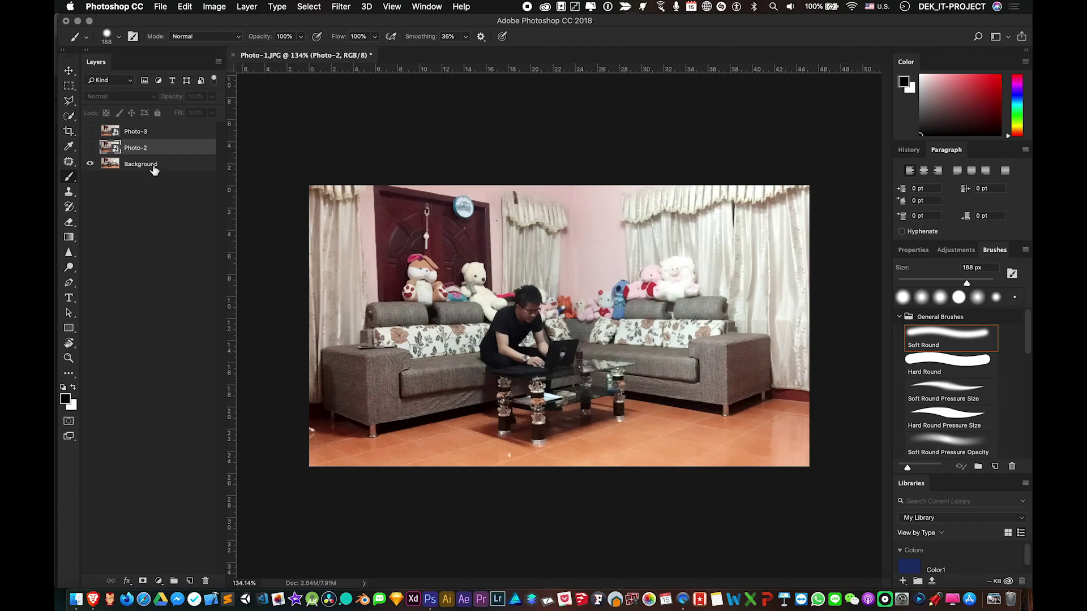
{"action": "left_click", "coordinate": [151, 165]}
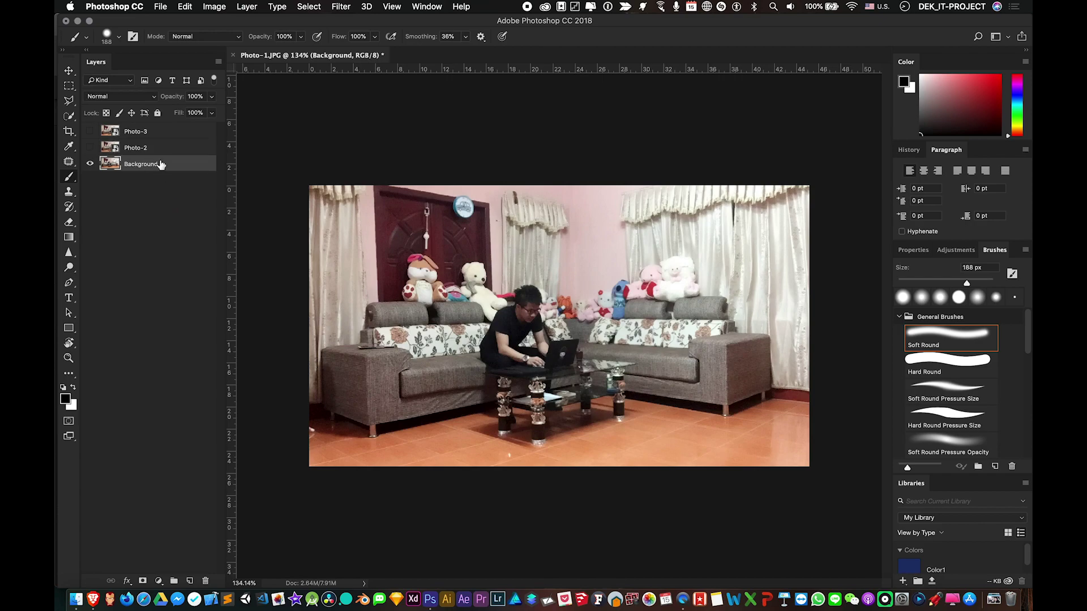
{"action": "left_click", "coordinate": [158, 112]}
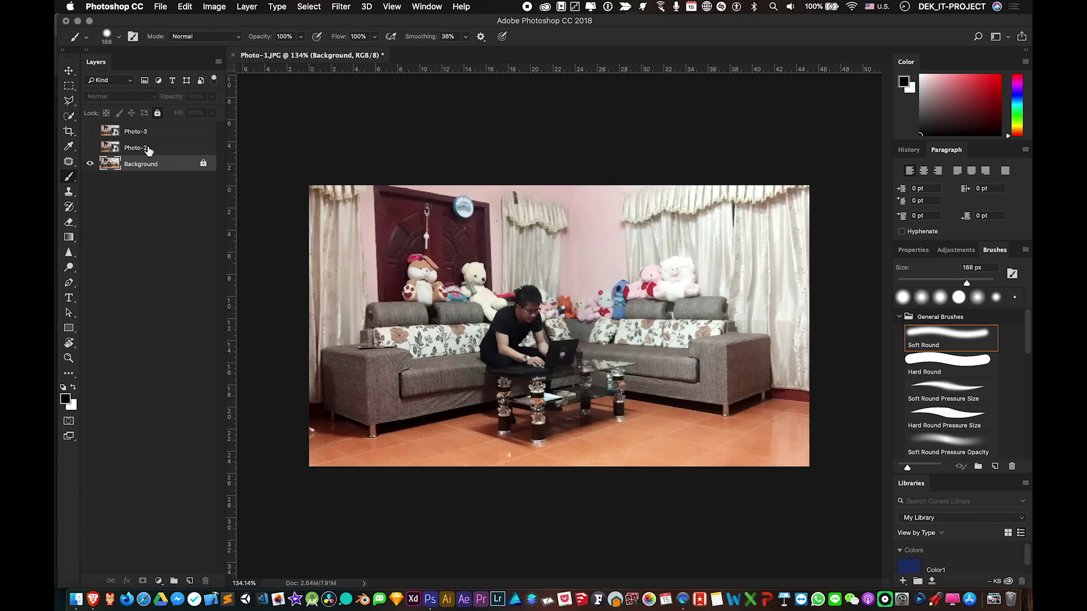
Step: Show the Photo-2 layer and add a layer mask to it
{"action": "left_click", "coordinate": [148, 149]}
{"action": "left_click", "coordinate": [157, 134]}
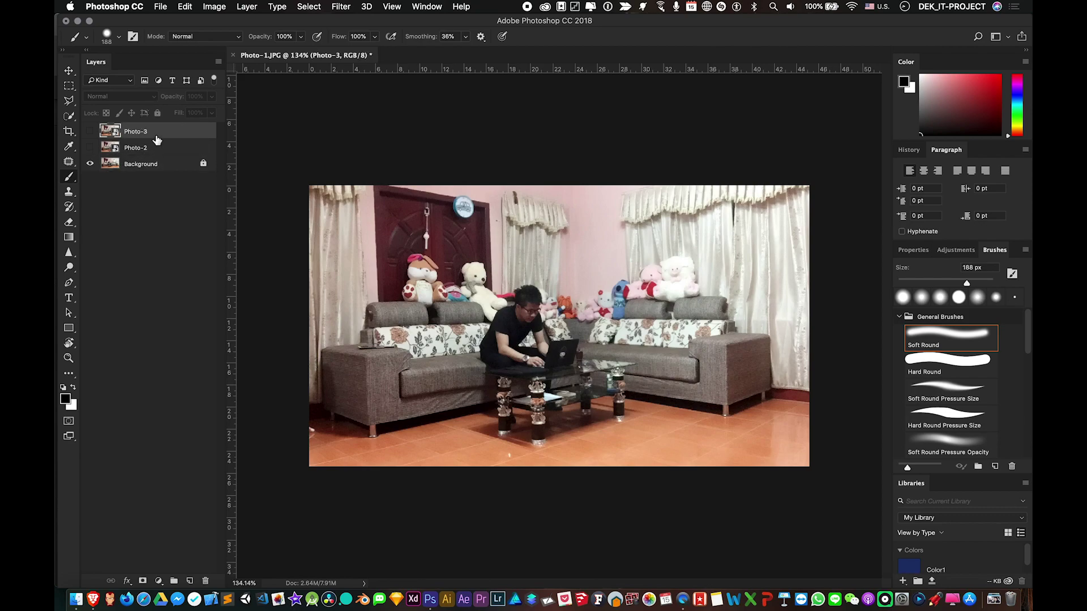
{"action": "left_click", "coordinate": [156, 146]}
{"action": "left_click", "coordinate": [156, 132]}
{"action": "left_click", "coordinate": [146, 149]}
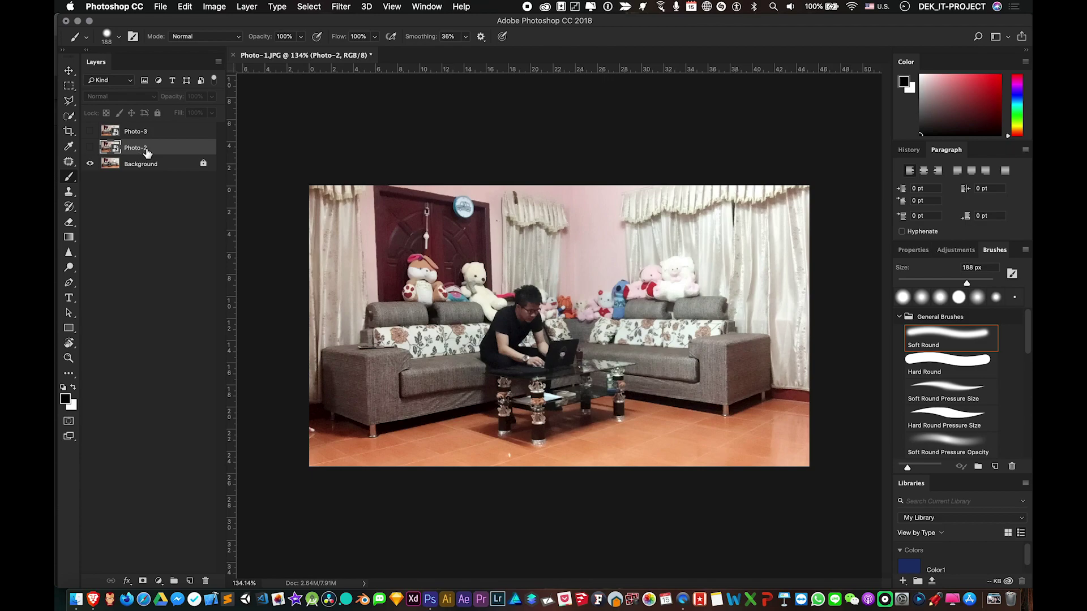
{"action": "left_click", "coordinate": [91, 149]}
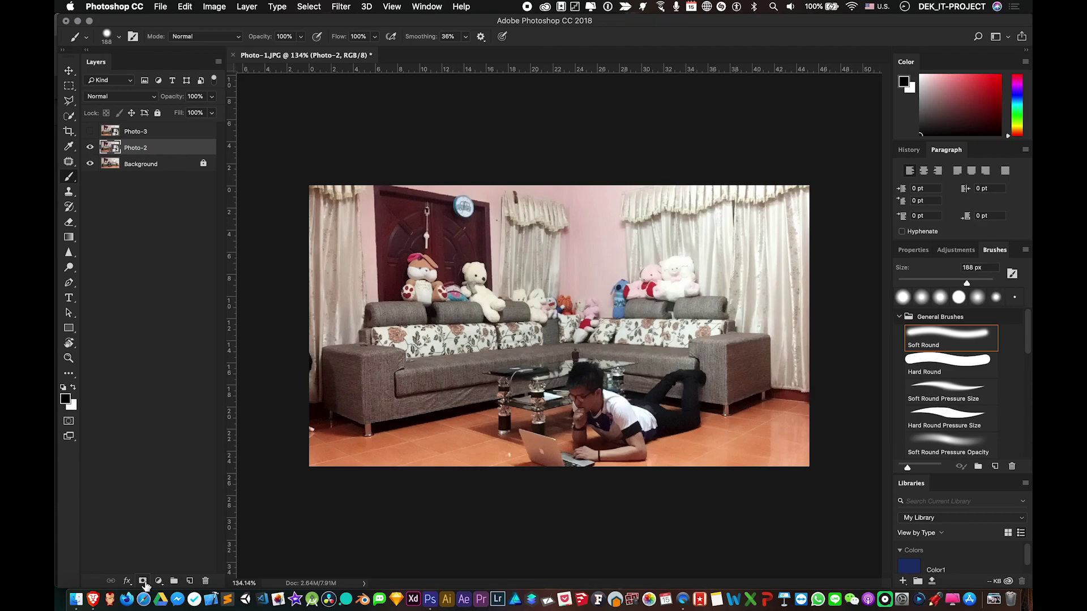
{"action": "left_click", "coordinate": [143, 582]}
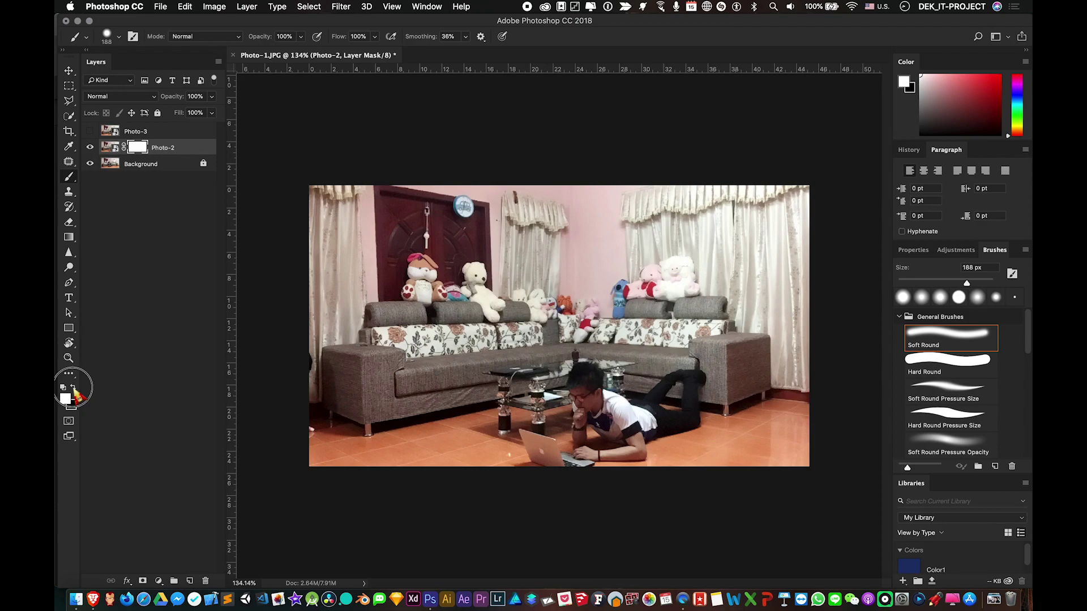
Step: Paint the Photo-2 mask black with a 252 px soft brush over the sofa and right-hand curtains, revealing the seated man from the Background
{"action": "left_click", "coordinate": [73, 387]}
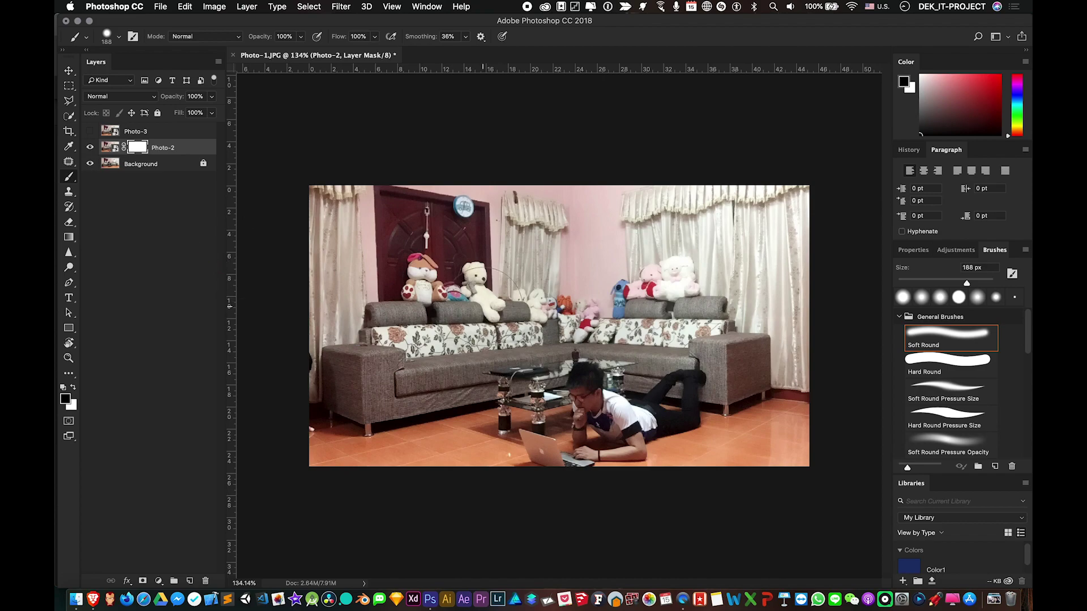
{"action": "right_click", "coordinate": [499, 312]}
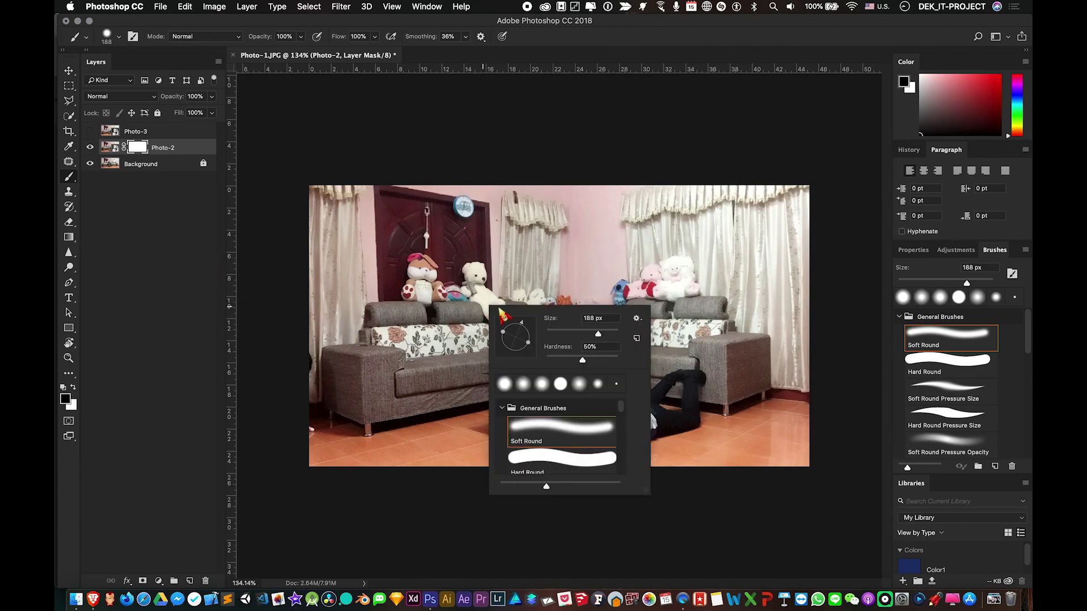
{"action": "left_click", "coordinate": [581, 333]}
{"action": "left_click", "coordinate": [608, 334]}
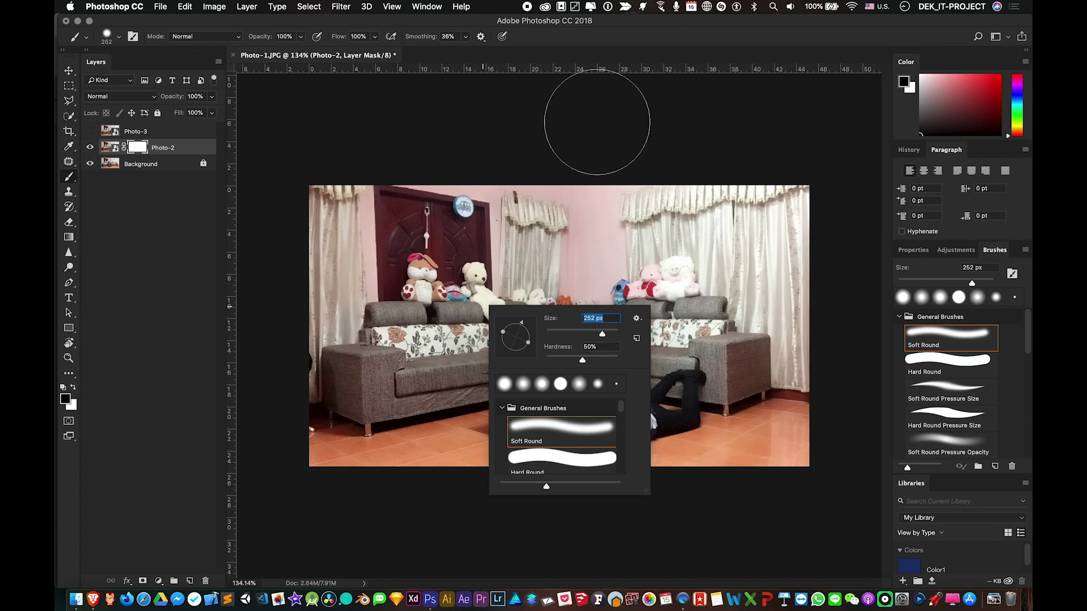
{"action": "key", "text": "Return"}
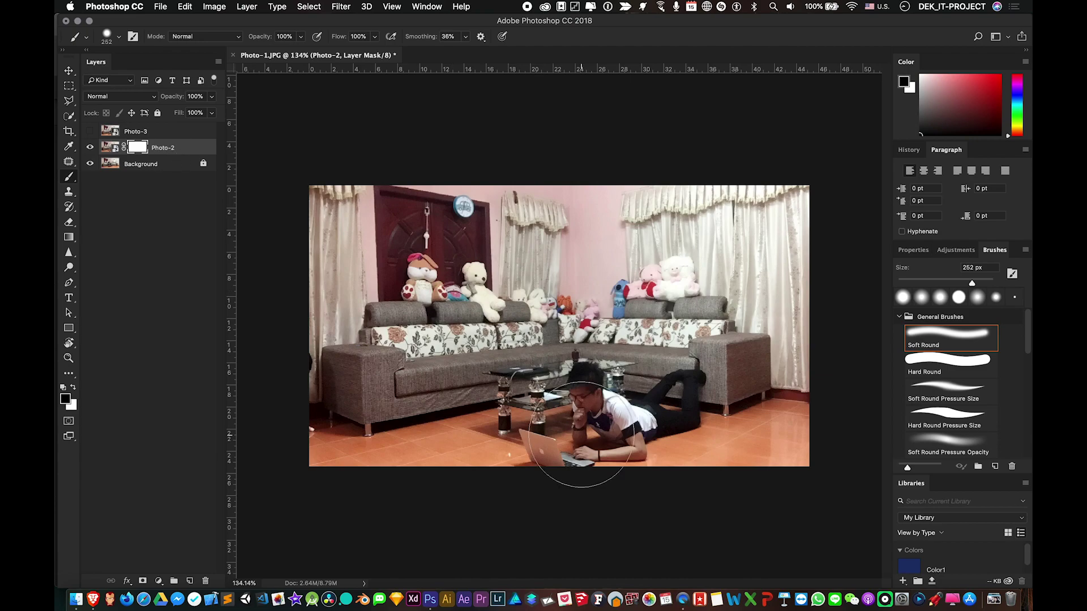
{"action": "left_click", "coordinate": [91, 148]}
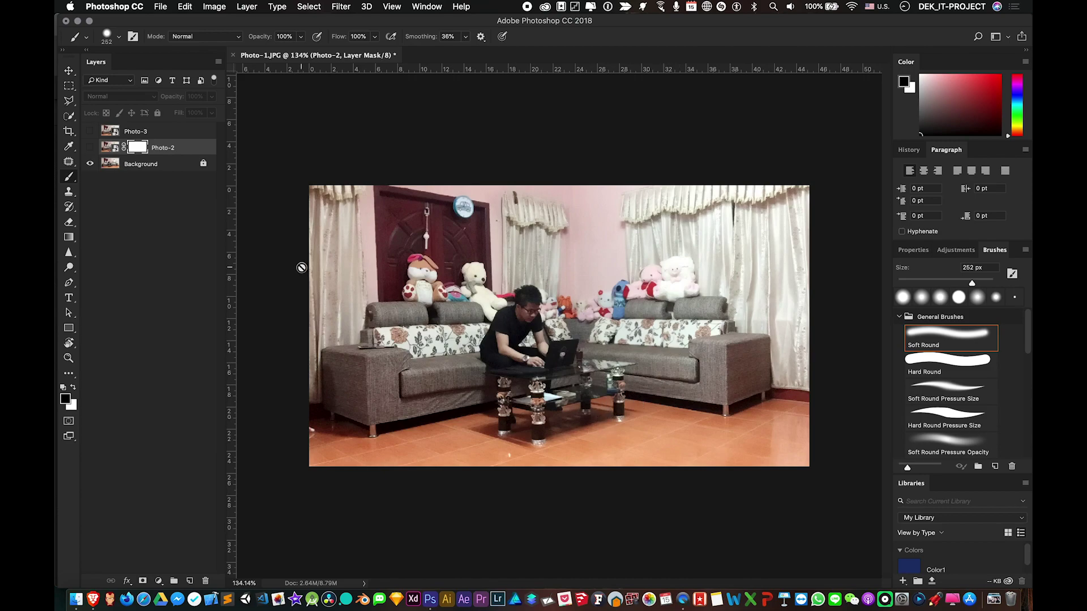
{"action": "left_click", "coordinate": [90, 148]}
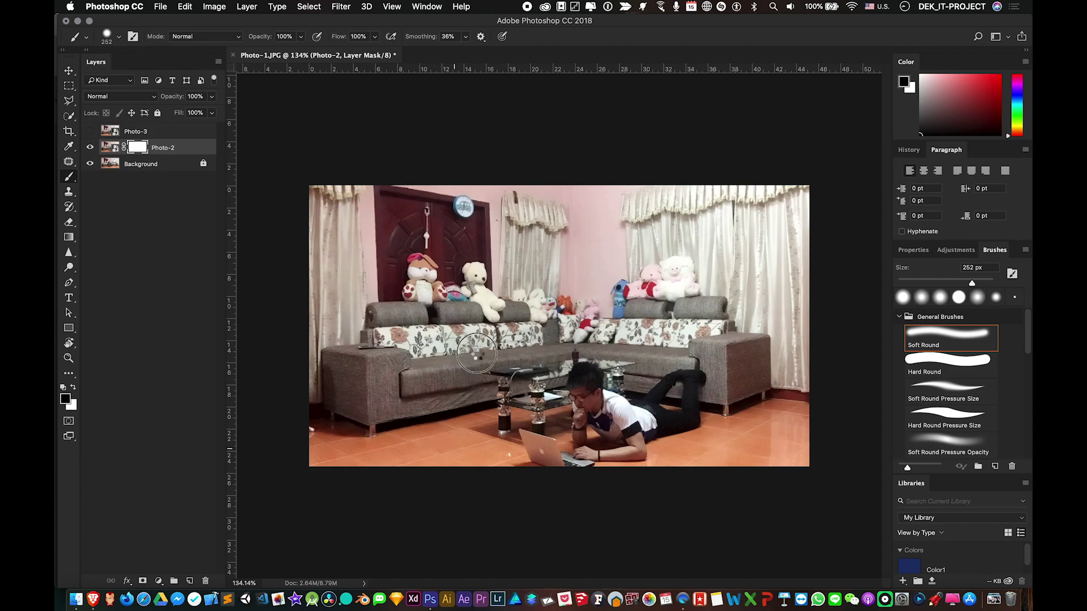
{"action": "mouse_move", "coordinate": [477, 353]}
{"action": "left_mouse_down"}
{"action": "mouse_move", "coordinate": [521, 306]}
{"action": "mouse_move", "coordinate": [558, 336]}
{"action": "mouse_move", "coordinate": [569, 263]}
{"action": "left_mouse_up"}
{"action": "left_click_drag", "start_coordinate": [731, 215], "coordinate": [789, 369]}
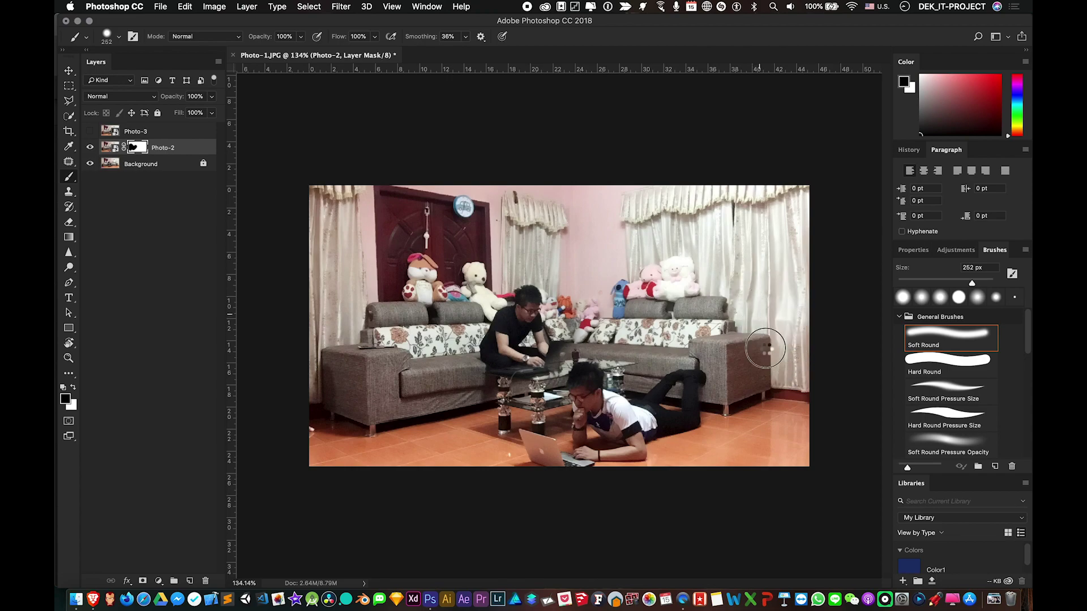
{"action": "left_click_drag", "start_coordinate": [618, 284], "coordinate": [586, 322]}
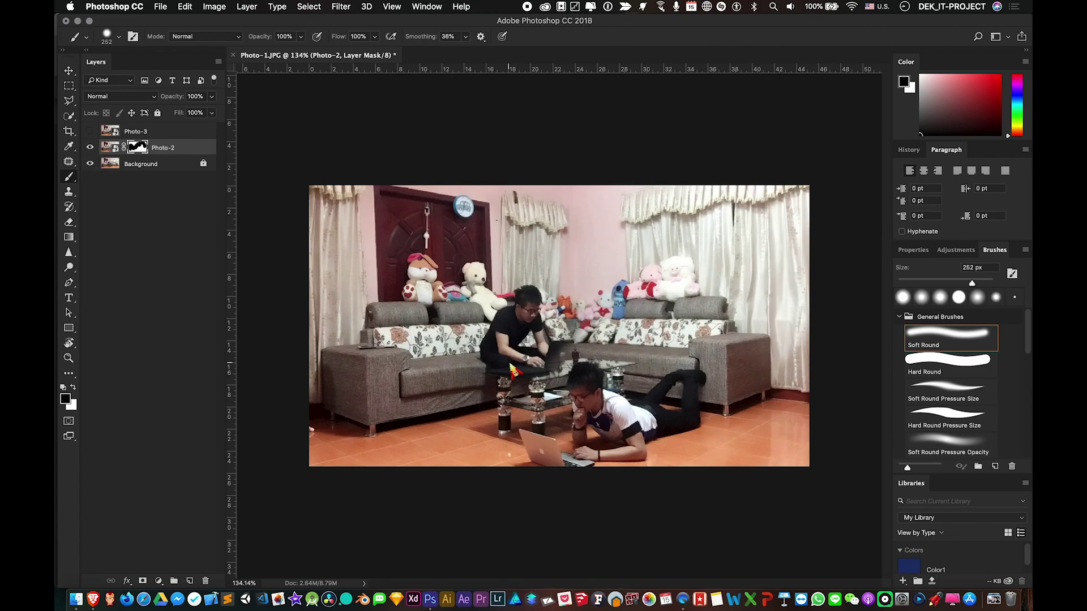
Step: Paint the Photo-2 mask black with a 97 px brush over the black laptop, glass table and table legs, running over the silver laptop's lid
{"action": "right_click", "coordinate": [623, 372]}
{"action": "left_click_drag", "start_coordinate": [610, 392], "coordinate": [592, 390]}
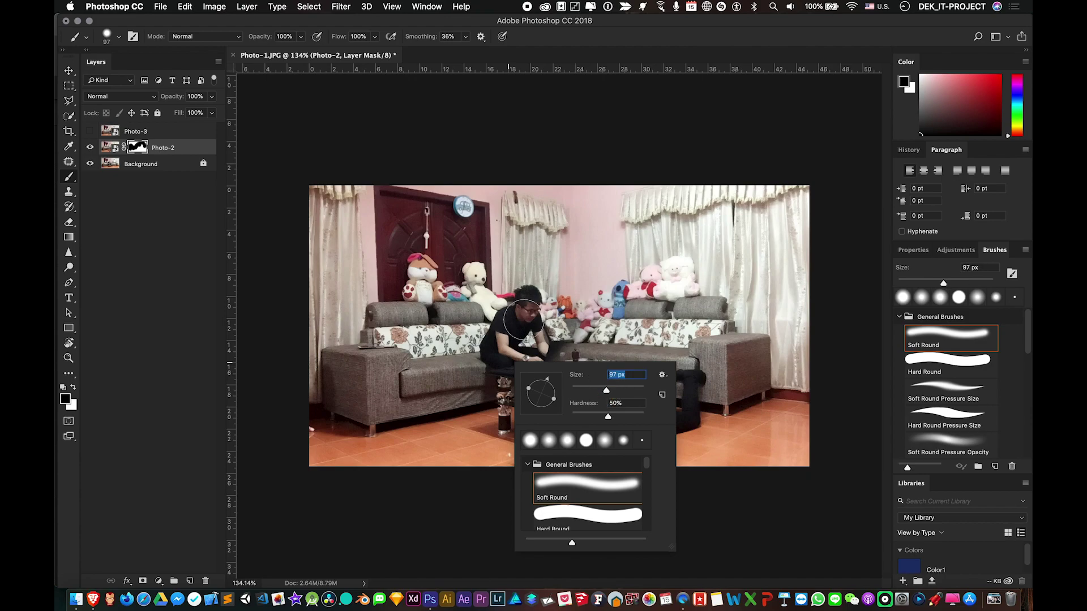
{"action": "left_click", "coordinate": [520, 320]}
{"action": "mouse_move", "coordinate": [566, 339]}
{"action": "left_mouse_down"}
{"action": "mouse_move", "coordinate": [536, 390]}
{"action": "mouse_move", "coordinate": [533, 375]}
{"action": "mouse_move", "coordinate": [529, 408]}
{"action": "mouse_move", "coordinate": [539, 392]}
{"action": "mouse_move", "coordinate": [546, 410]}
{"action": "mouse_move", "coordinate": [487, 396]}
{"action": "mouse_move", "coordinate": [499, 371]}
{"action": "mouse_move", "coordinate": [486, 368]}
{"action": "mouse_move", "coordinate": [495, 423]}
{"action": "mouse_move", "coordinate": [550, 411]}
{"action": "left_mouse_up"}
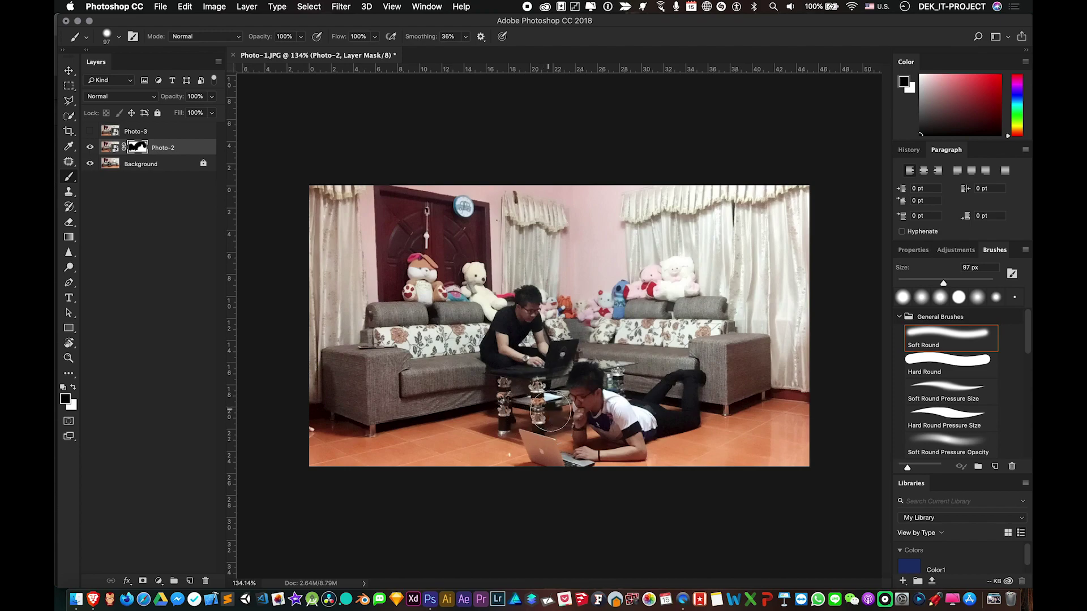
{"action": "scroll", "coordinate": [551, 411], "scroll_direction": "up", "scroll_amount": 2}
{"action": "scroll", "coordinate": [550, 411], "scroll_direction": "up", "scroll_amount": 5}
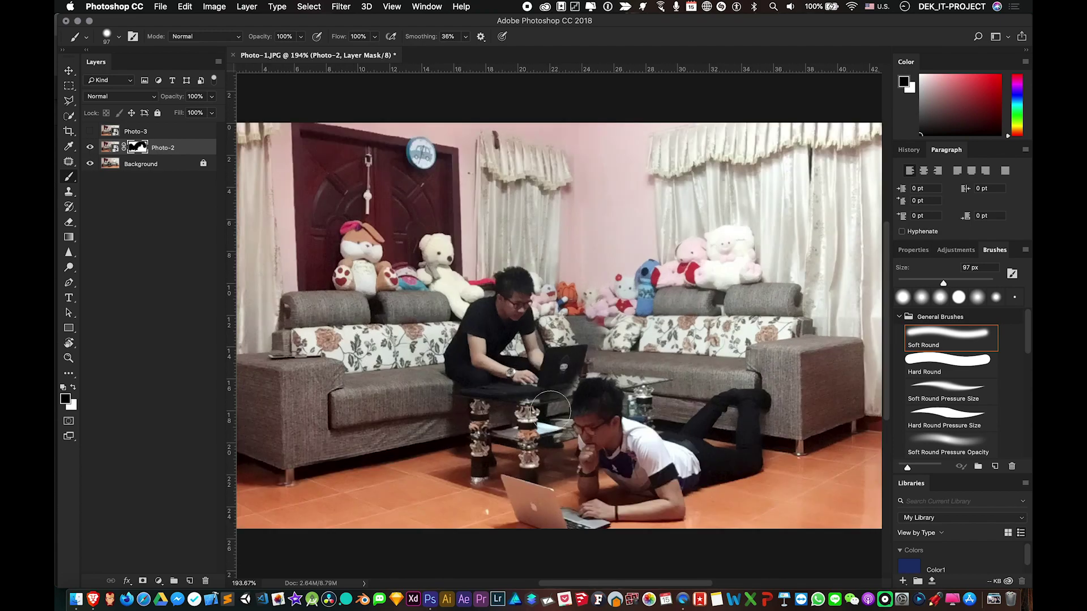
{"action": "scroll", "coordinate": [552, 412], "scroll_direction": "up", "scroll_amount": 3}
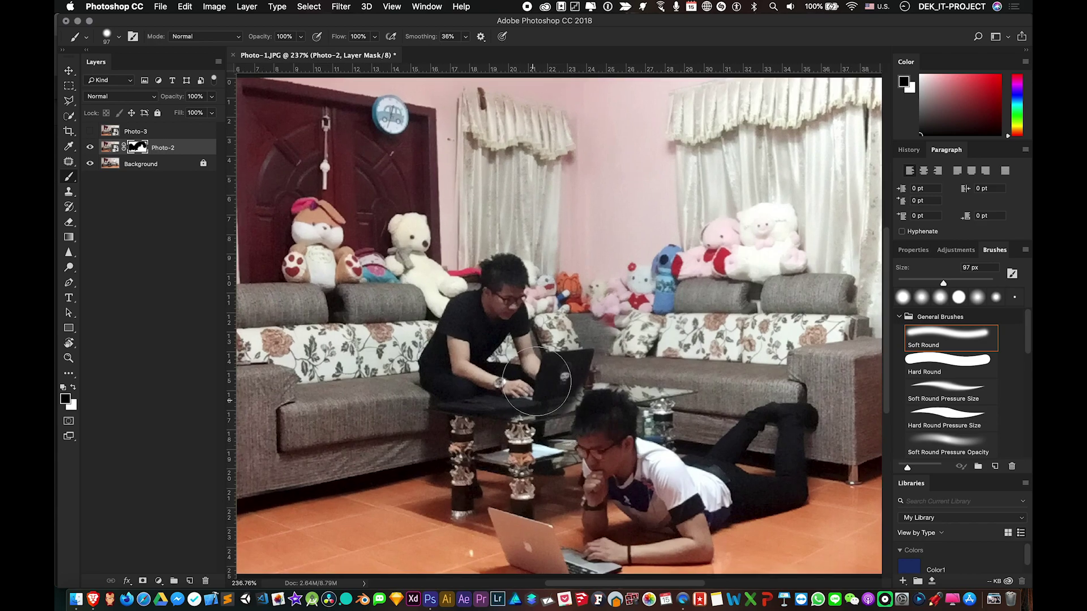
{"action": "scroll", "coordinate": [524, 425], "scroll_direction": "down", "scroll_amount": 5}
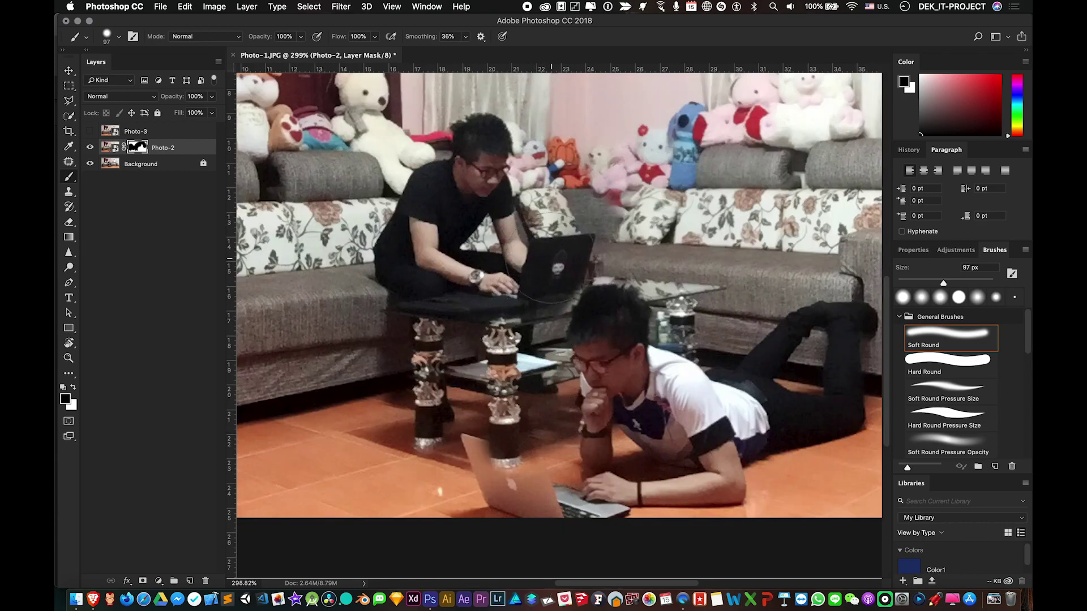
{"action": "scroll", "coordinate": [557, 268], "scroll_direction": "down", "scroll_amount": 3}
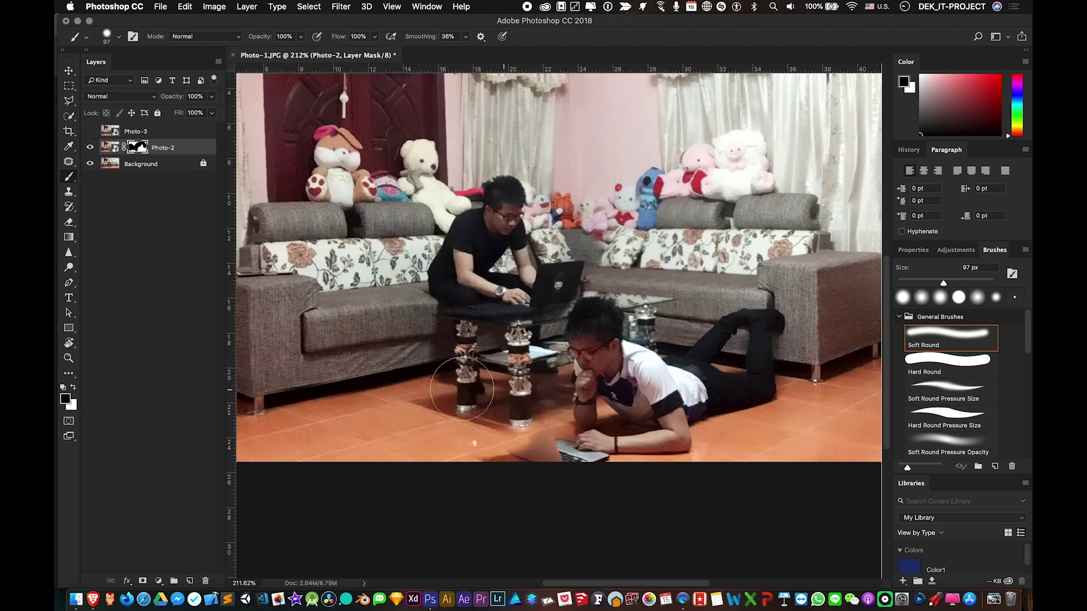
Step: Paint white on the Photo-2 mask to restore the silver laptop on the floor
{"action": "left_click", "coordinate": [74, 389]}
{"action": "left_click", "coordinate": [73, 388]}
{"action": "left_click", "coordinate": [74, 388]}
{"action": "left_click", "coordinate": [74, 389]}
{"action": "left_click", "coordinate": [74, 388]}
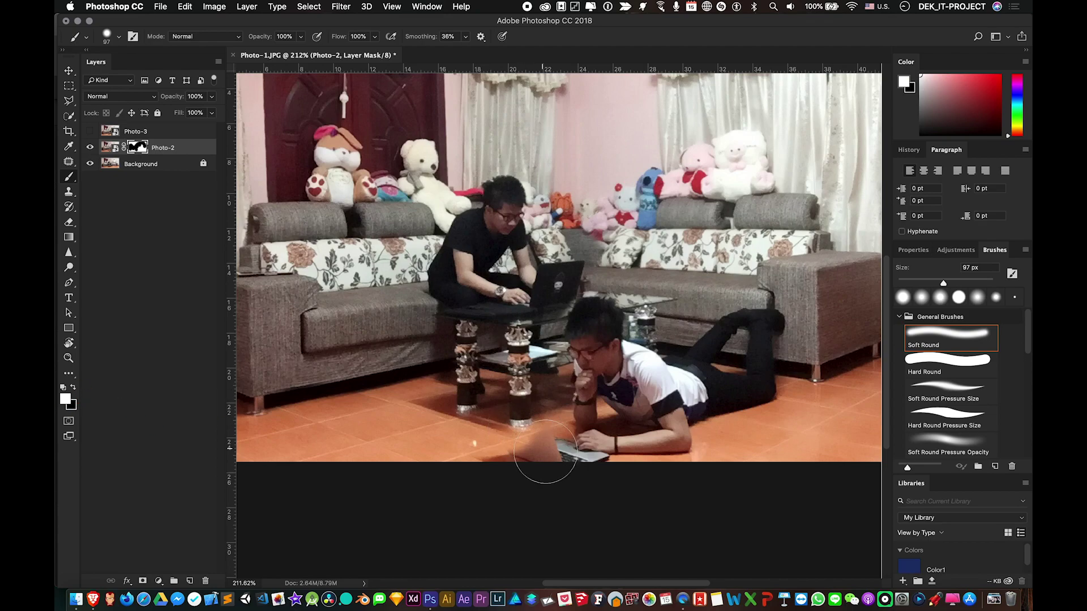
{"action": "mouse_move", "coordinate": [539, 444]}
{"action": "left_mouse_down"}
{"action": "mouse_move", "coordinate": [505, 417]}
{"action": "mouse_move", "coordinate": [515, 427]}
{"action": "left_mouse_up"}
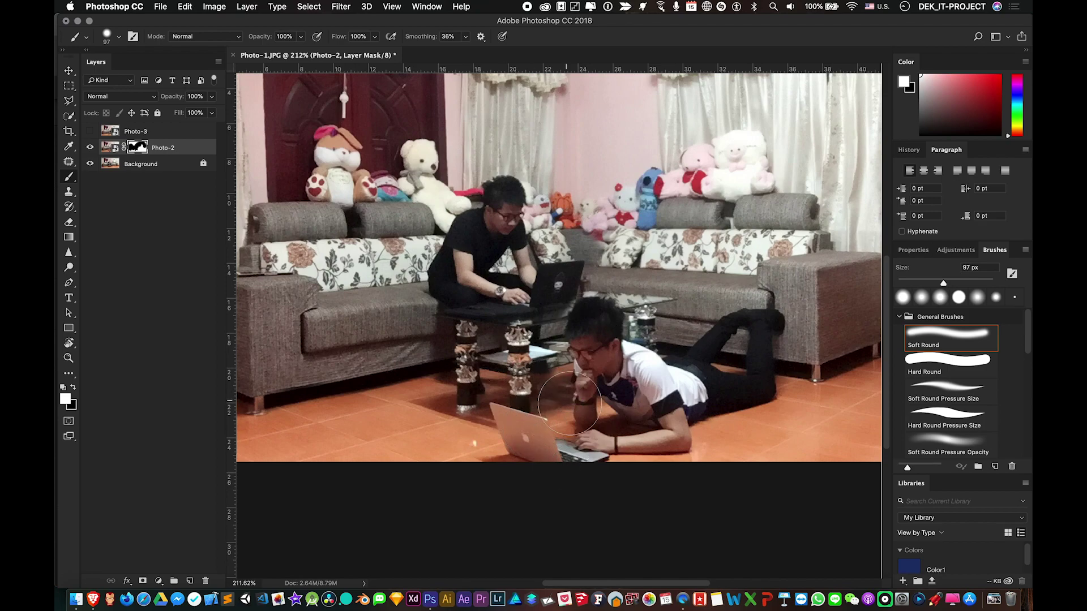
{"action": "scroll", "coordinate": [569, 403], "scroll_direction": "down", "scroll_amount": 3}
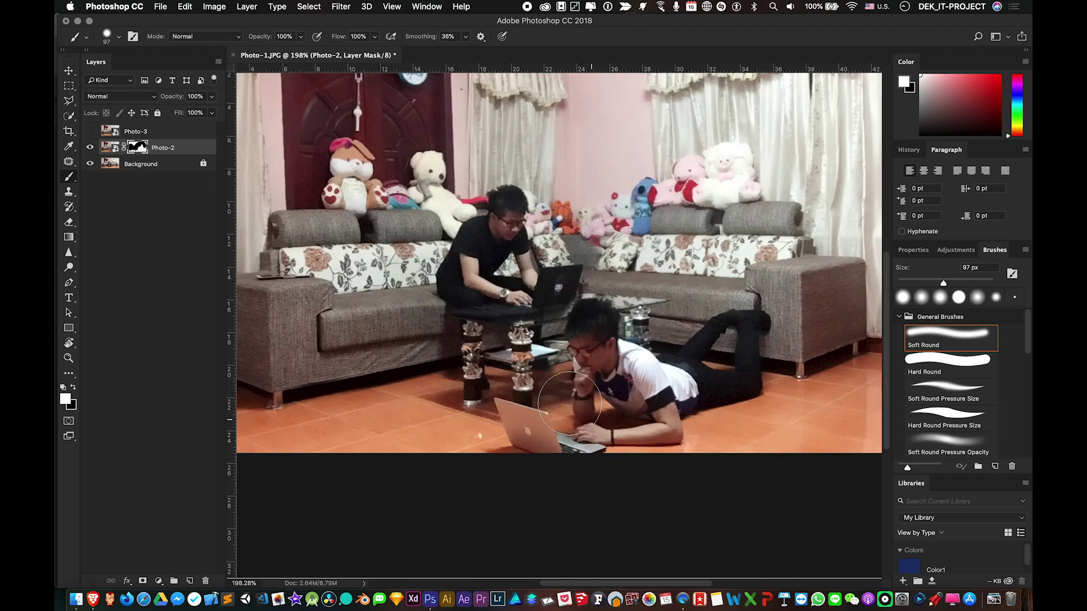
{"action": "scroll", "coordinate": [569, 403], "scroll_direction": "down", "scroll_amount": 2}
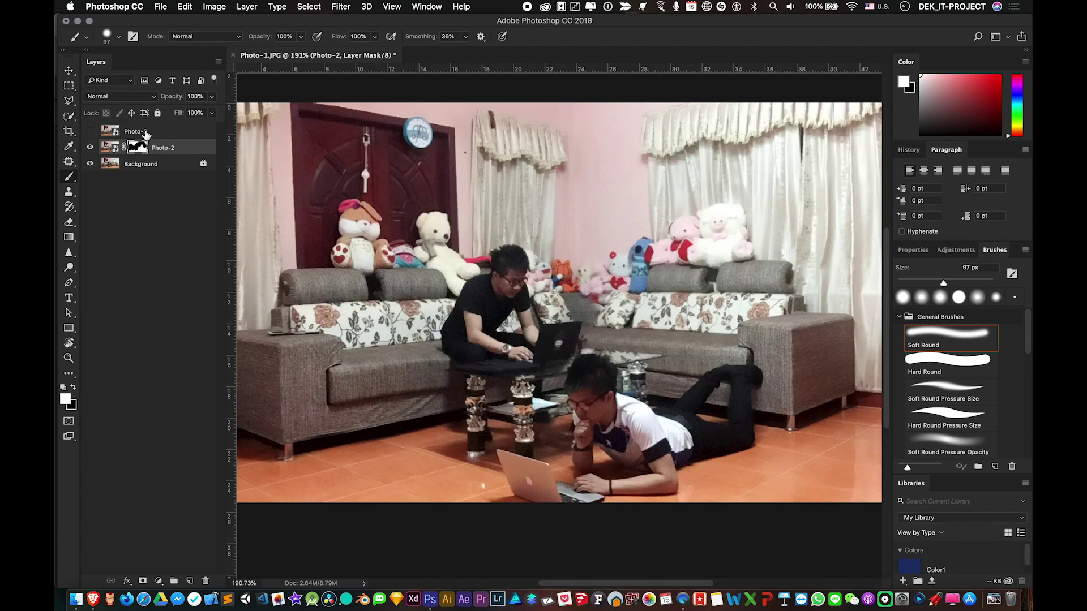
Step: Show the Photo-3 layer and add a layer mask to it
{"action": "left_click", "coordinate": [146, 133]}
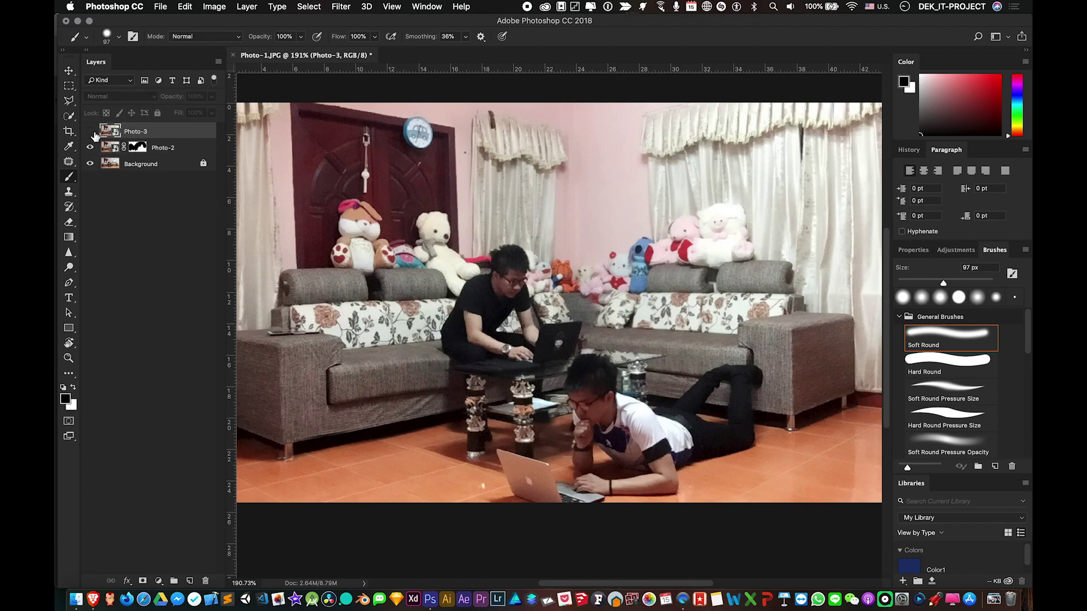
{"action": "left_click", "coordinate": [90, 132]}
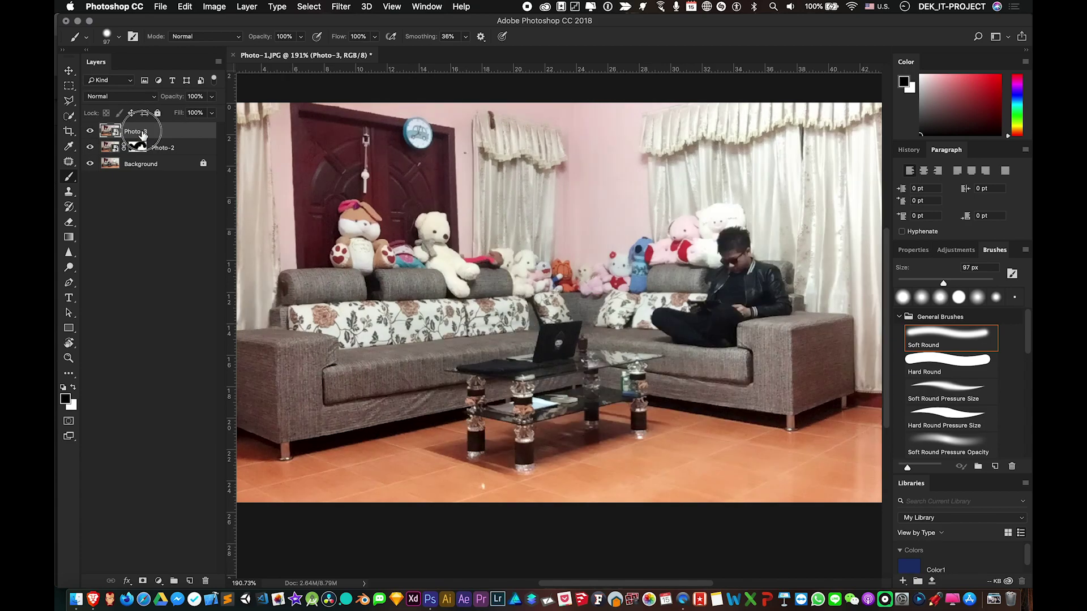
{"action": "left_click", "coordinate": [142, 582]}
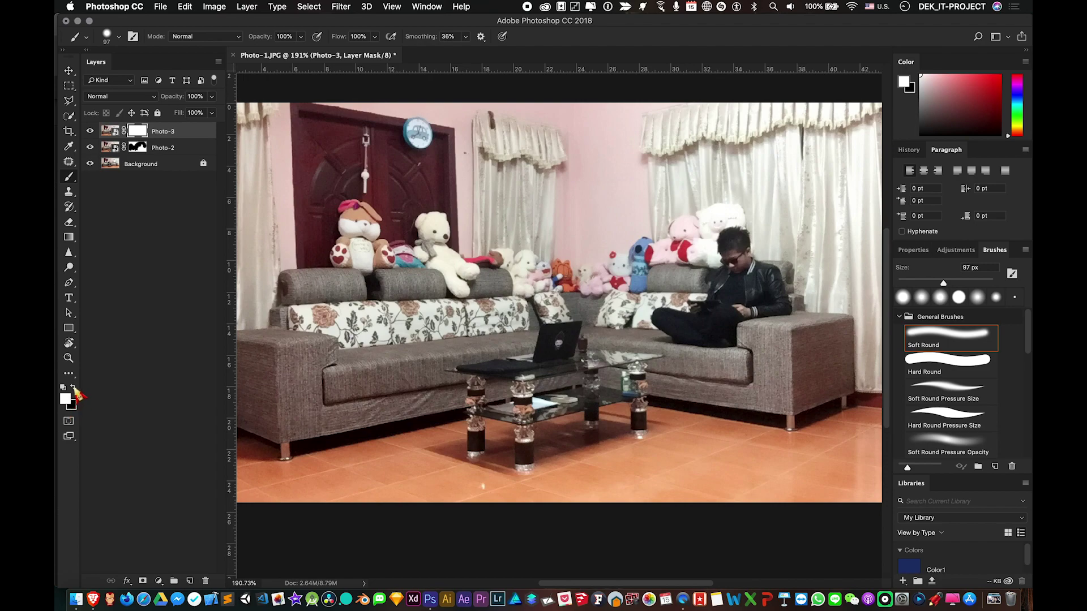
Step: Paint the Photo-3 mask black with the 97 px brush to reveal the man at the table and the man on the floor, and select the Photo-2 mask
{"action": "left_click", "coordinate": [73, 389]}
{"action": "scroll", "coordinate": [524, 280], "scroll_direction": "down", "scroll_amount": 2}
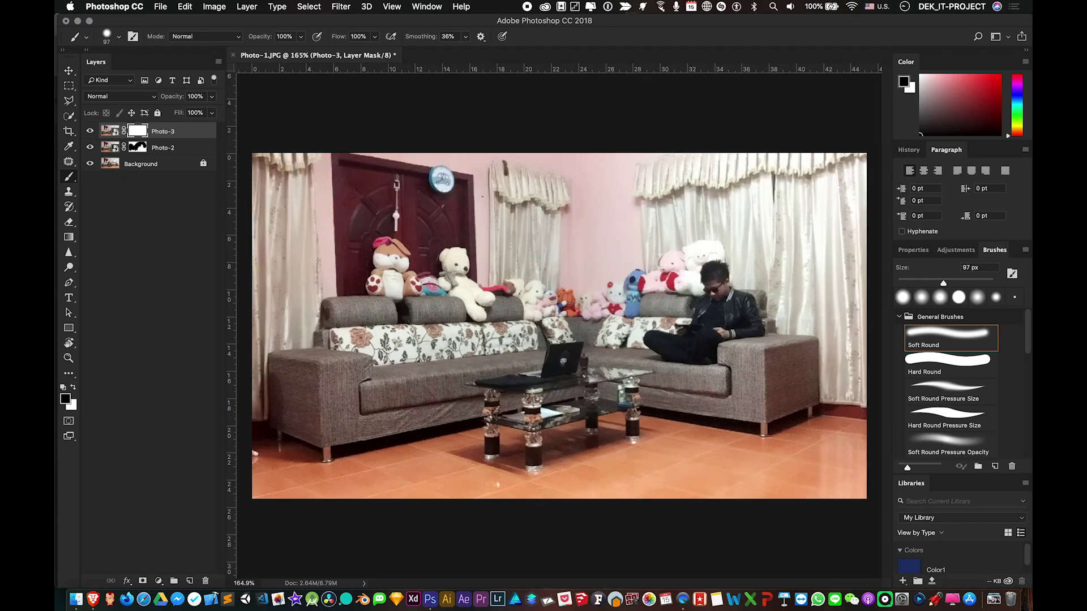
{"action": "mouse_move", "coordinate": [510, 396]}
{"action": "left_mouse_down"}
{"action": "mouse_move", "coordinate": [532, 320]}
{"action": "mouse_move", "coordinate": [561, 349]}
{"action": "mouse_move", "coordinate": [556, 297]}
{"action": "mouse_move", "coordinate": [471, 379]}
{"action": "mouse_move", "coordinate": [501, 334]}
{"action": "mouse_move", "coordinate": [481, 385]}
{"action": "mouse_move", "coordinate": [505, 333]}
{"action": "mouse_move", "coordinate": [506, 272]}
{"action": "mouse_move", "coordinate": [462, 347]}
{"action": "mouse_move", "coordinate": [590, 451]}
{"action": "mouse_move", "coordinate": [614, 392]}
{"action": "mouse_move", "coordinate": [665, 421]}
{"action": "mouse_move", "coordinate": [669, 457]}
{"action": "mouse_move", "coordinate": [711, 403]}
{"action": "mouse_move", "coordinate": [700, 399]}
{"action": "mouse_move", "coordinate": [733, 430]}
{"action": "mouse_move", "coordinate": [680, 476]}
{"action": "mouse_move", "coordinate": [597, 506]}
{"action": "mouse_move", "coordinate": [663, 463]}
{"action": "mouse_move", "coordinate": [542, 494]}
{"action": "mouse_move", "coordinate": [495, 486]}
{"action": "mouse_move", "coordinate": [542, 494]}
{"action": "mouse_move", "coordinate": [501, 478]}
{"action": "mouse_move", "coordinate": [471, 394]}
{"action": "mouse_move", "coordinate": [619, 483]}
{"action": "mouse_move", "coordinate": [657, 492]}
{"action": "mouse_move", "coordinate": [679, 481]}
{"action": "mouse_move", "coordinate": [647, 491]}
{"action": "mouse_move", "coordinate": [693, 470]}
{"action": "mouse_move", "coordinate": [584, 471]}
{"action": "mouse_move", "coordinate": [492, 417]}
{"action": "mouse_move", "coordinate": [535, 393]}
{"action": "left_mouse_up"}
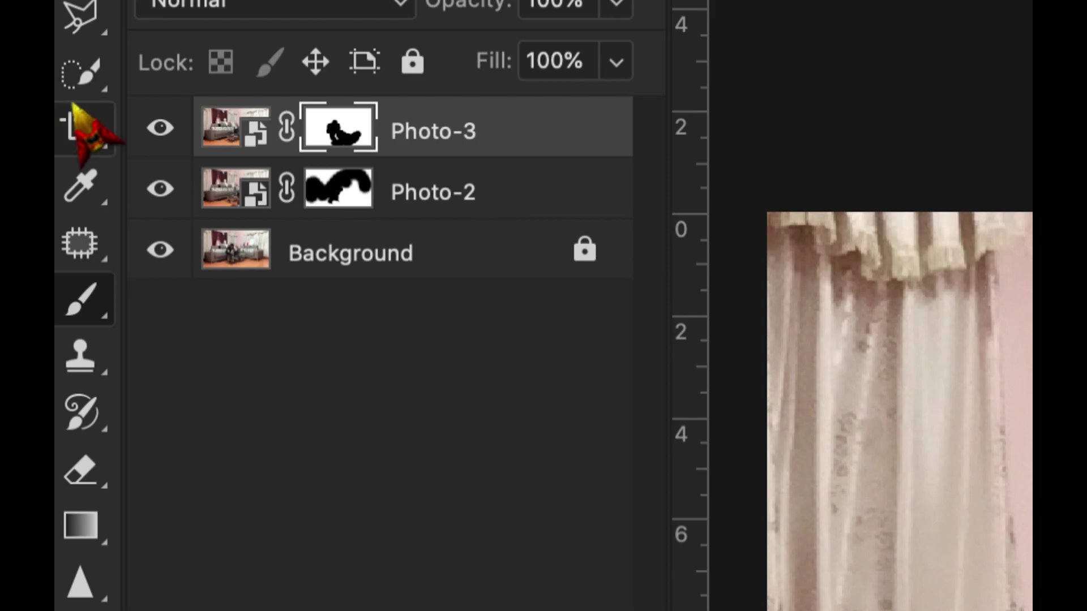
{"action": "key", "text": "alt+bracketleft"}
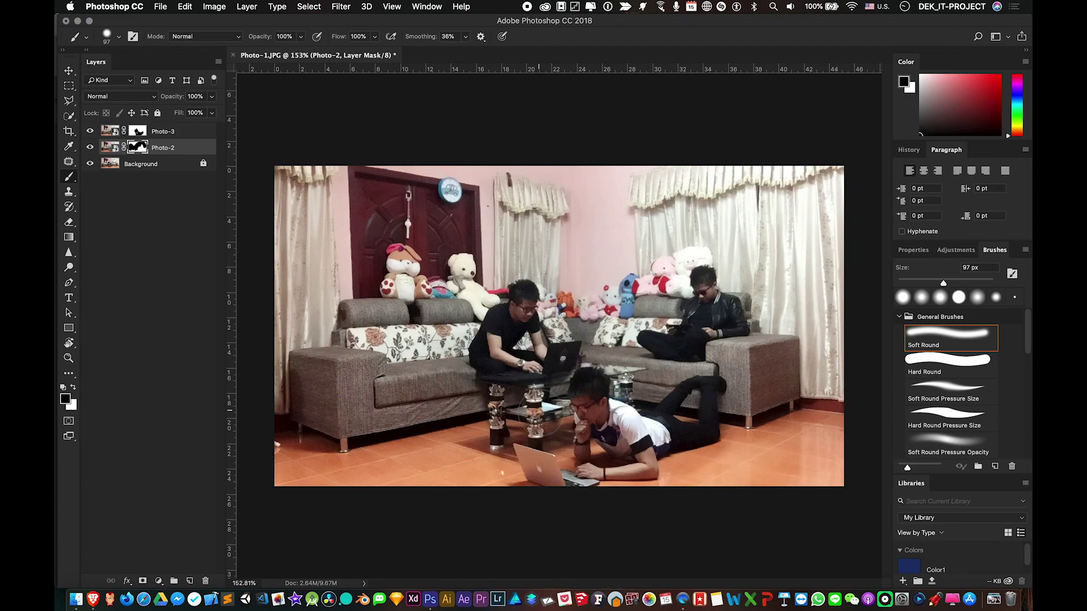
{"action": "scroll", "coordinate": [515, 354], "scroll_direction": "down", "scroll_amount": 1}
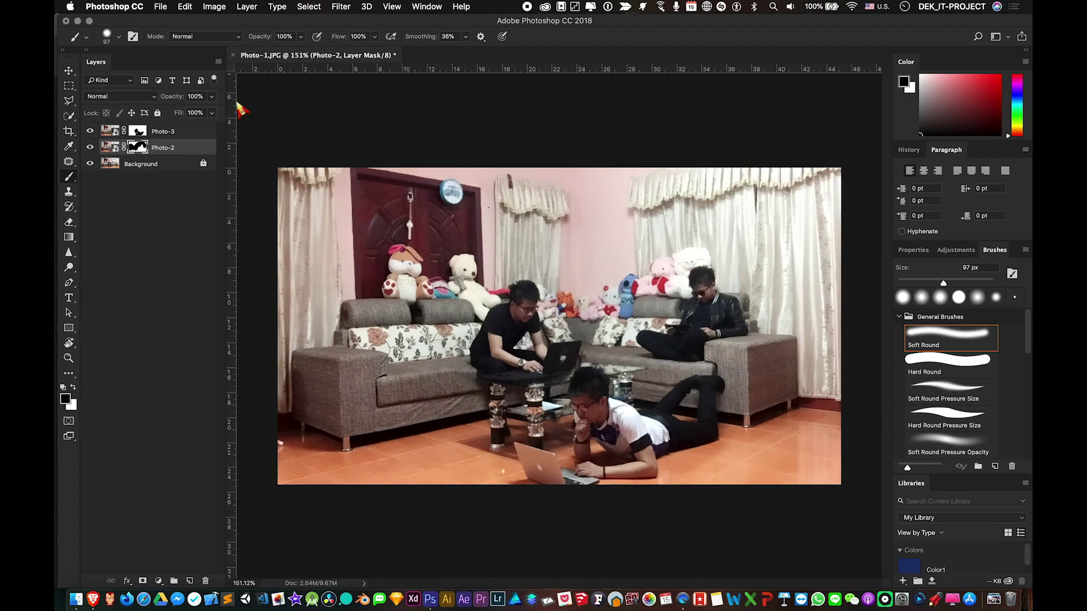
Step: Save the composite as a JPEG copy named Photo.jpg in the Tutorial + folder
{"action": "left_click", "coordinate": [163, 8]}
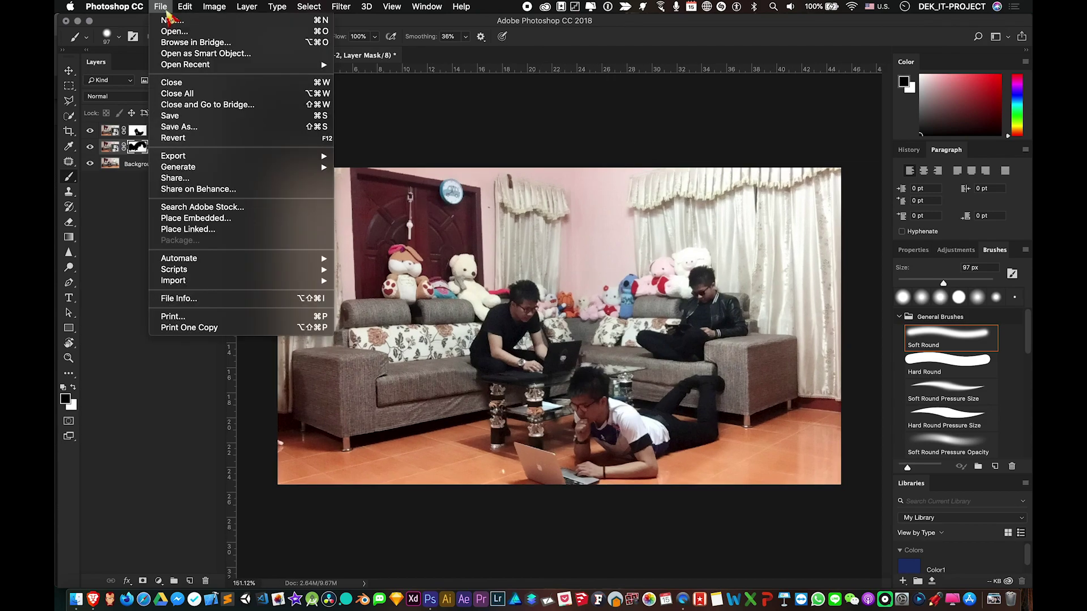
{"action": "left_click", "coordinate": [212, 128]}
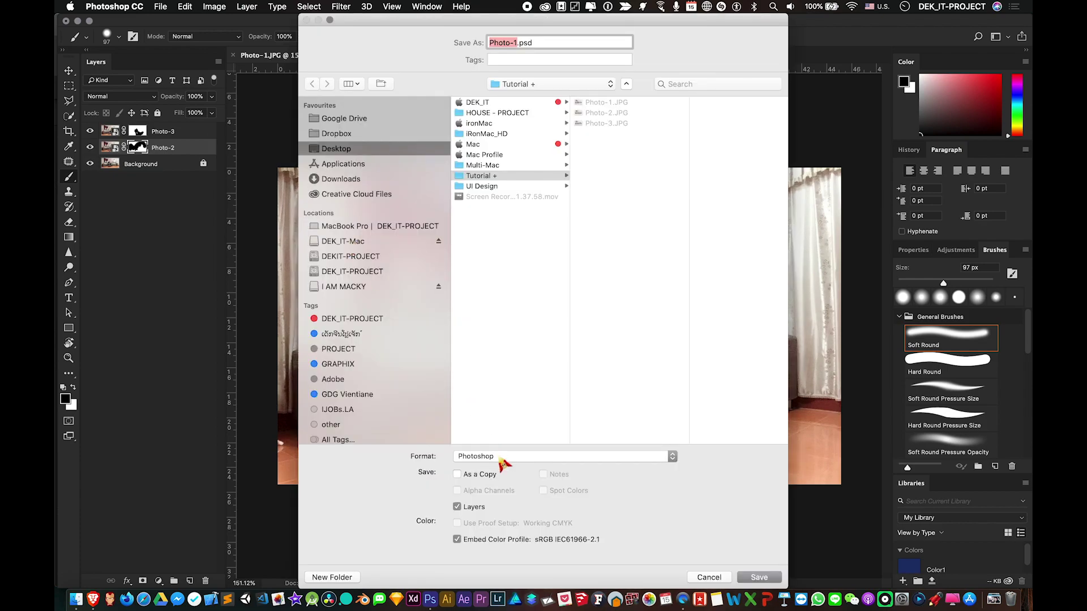
{"action": "left_click", "coordinate": [504, 458]}
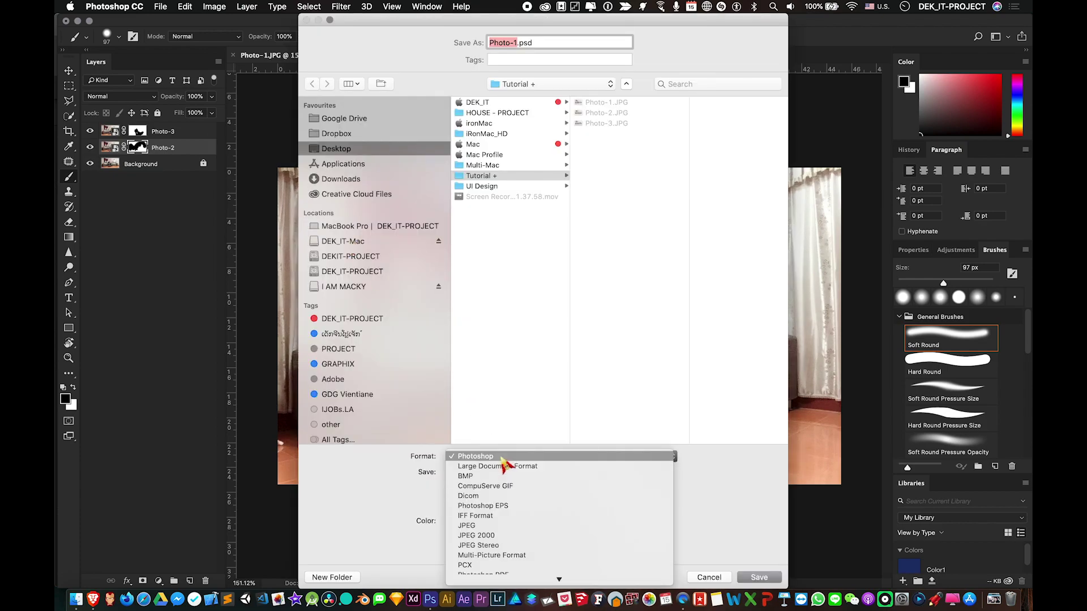
{"action": "left_click", "coordinate": [487, 528]}
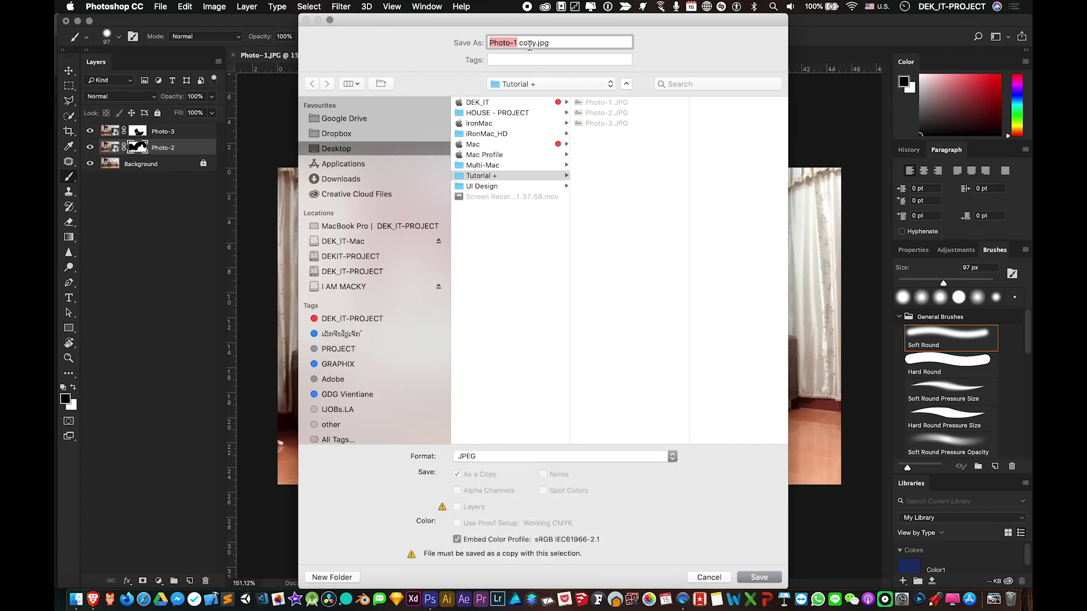
{"action": "left_click_drag", "start_coordinate": [536, 43], "coordinate": [536, 44]}
{"action": "type", "text": "P"}
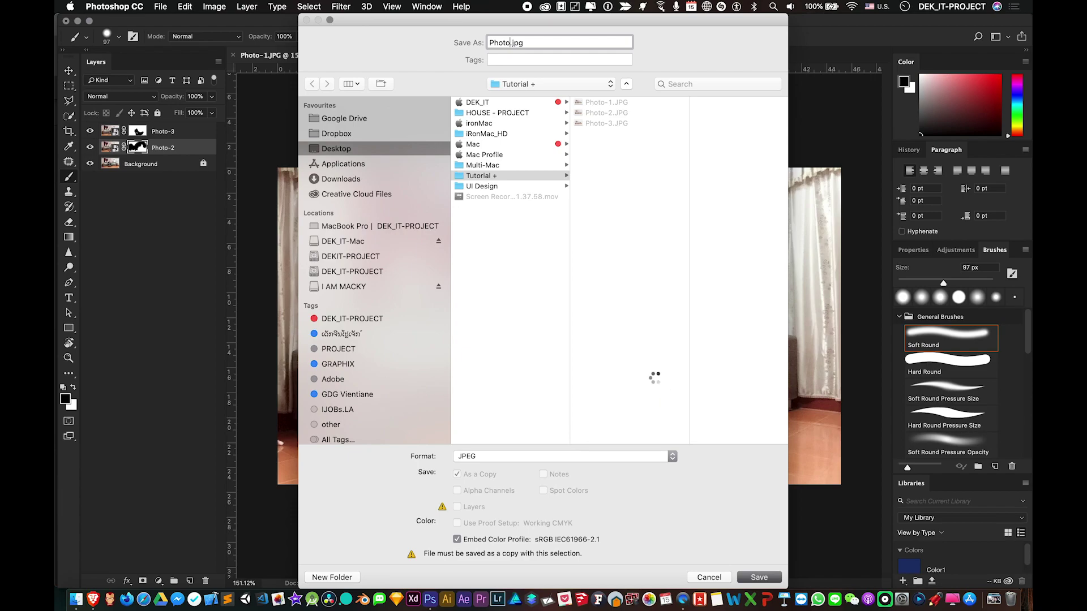
{"action": "key", "text": "Return"}
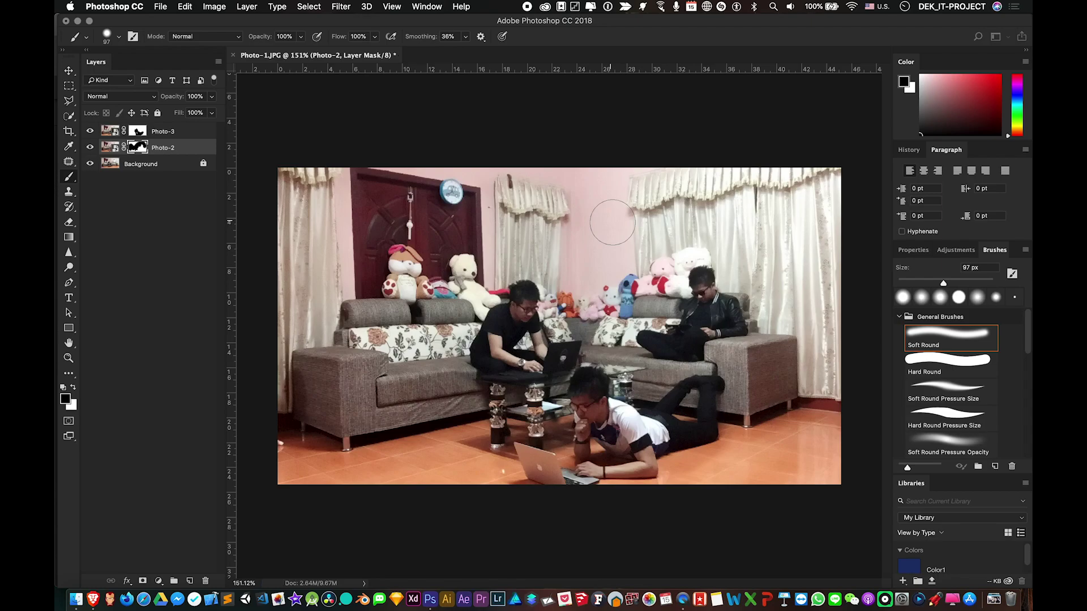
Step: Open the exported Photo.jpg from the Finder folder in Preview and view the final composite
{"action": "key", "text": "ctrl+Up"}
{"action": "left_click", "coordinate": [821, 170]}
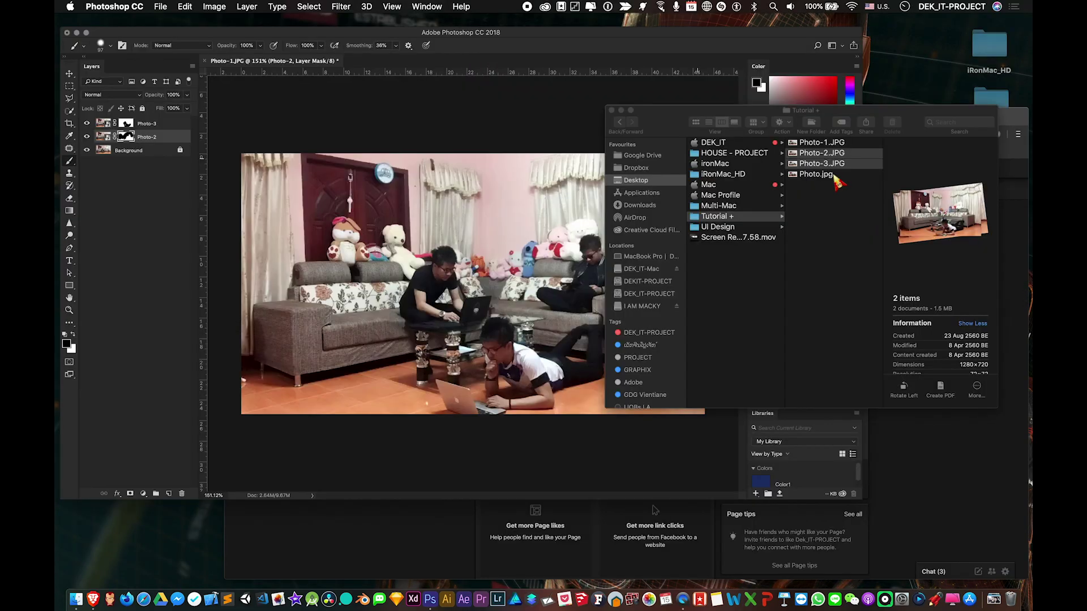
{"action": "left_click", "coordinate": [784, 212]}
{"action": "double_click", "coordinate": [713, 211]}
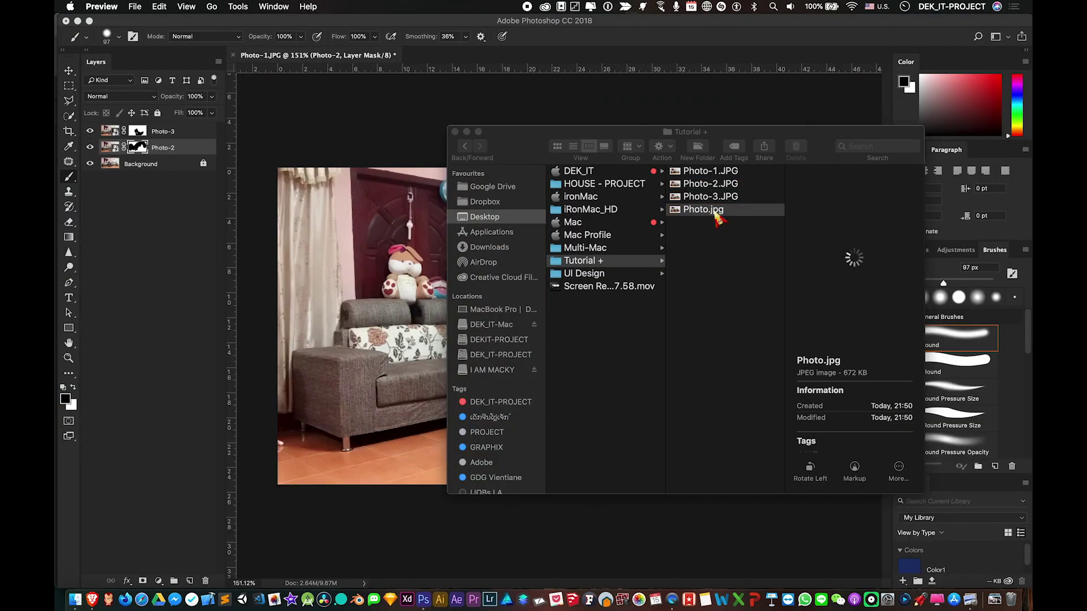
{"action": "double_click", "coordinate": [716, 210]}
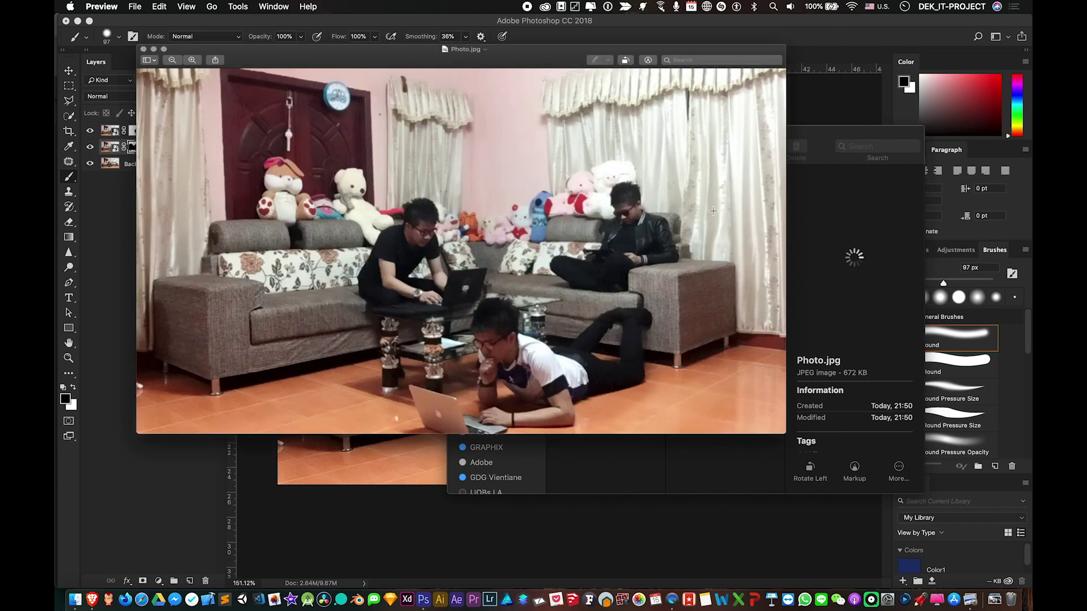
{"action": "left_click_drag", "start_coordinate": [232, 37], "coordinate": [363, 90]}
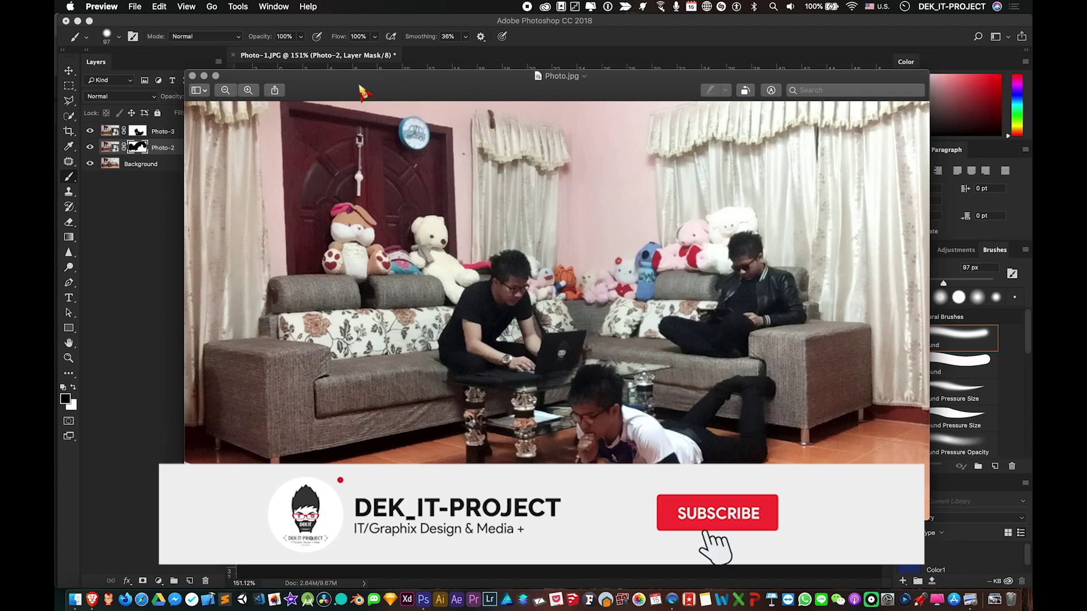
{"action": "mouse_move", "coordinate": [362, 91]}
{"action": "left_mouse_down"}
{"action": "mouse_move", "coordinate": [374, 85]}
{"action": "mouse_move", "coordinate": [351, 103]}
{"action": "mouse_move", "coordinate": [376, 87]}
{"action": "left_mouse_up"}
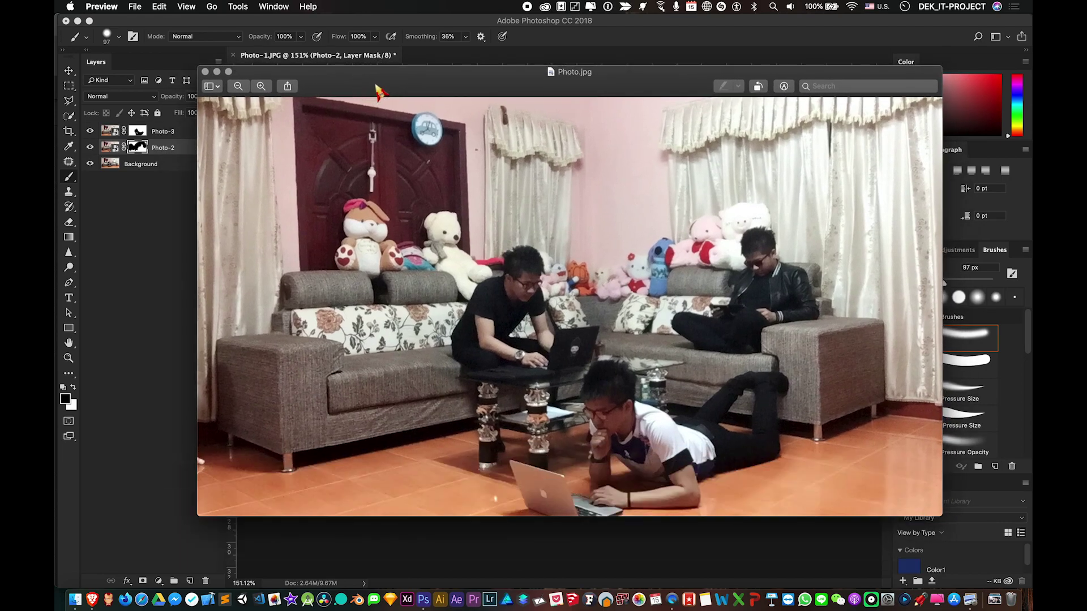